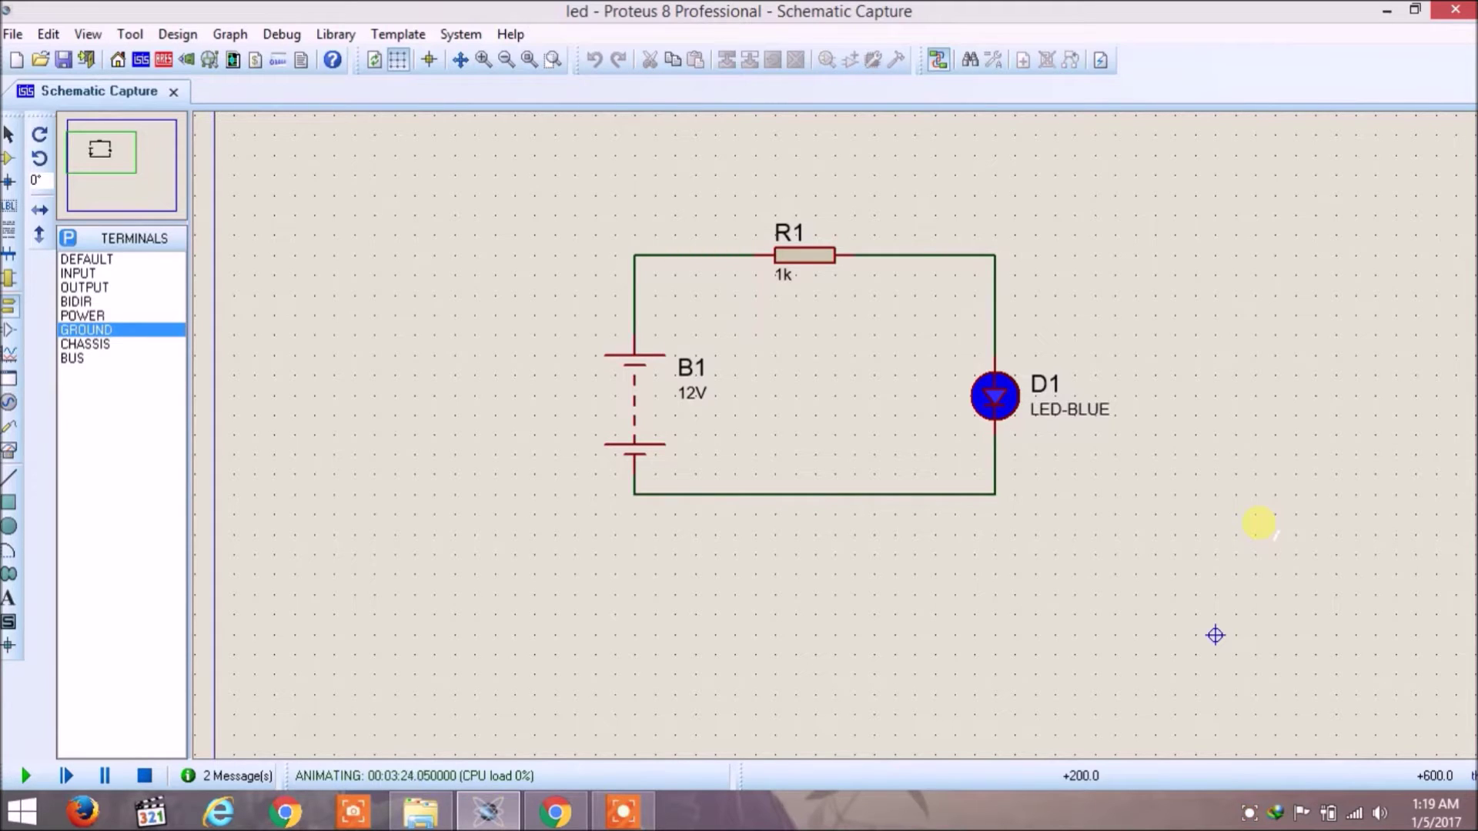
# Step: Switch from the running LED demo circuit to the High Voltages blog's Softwares page in Chrome
pyautogui.hotkey('alt', 'Tab')
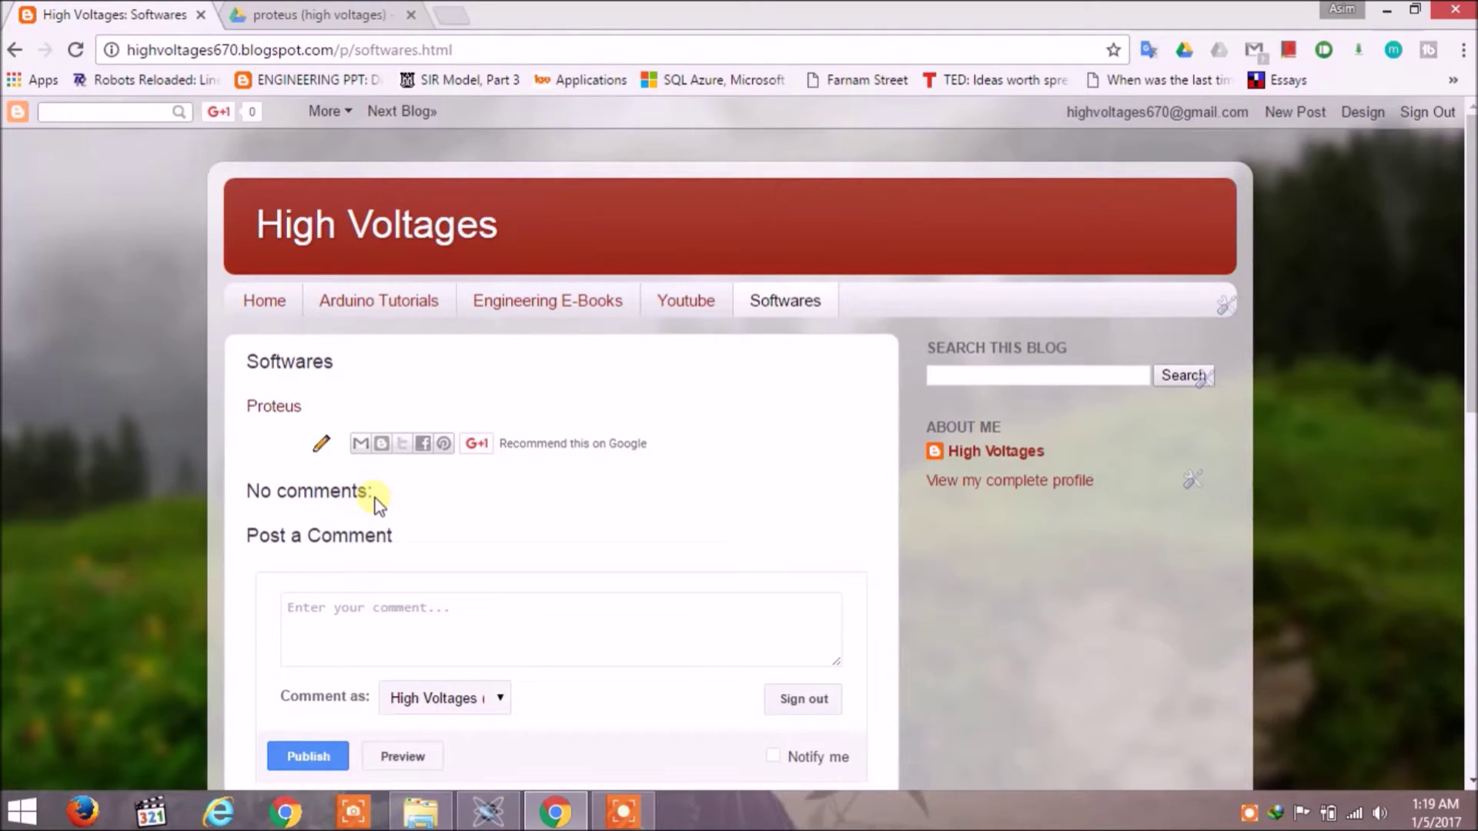
# Step: Follow the blog's Proteus link to load the 'proteus (high voltages)' Google Drive folder
pyautogui.click(273, 408)
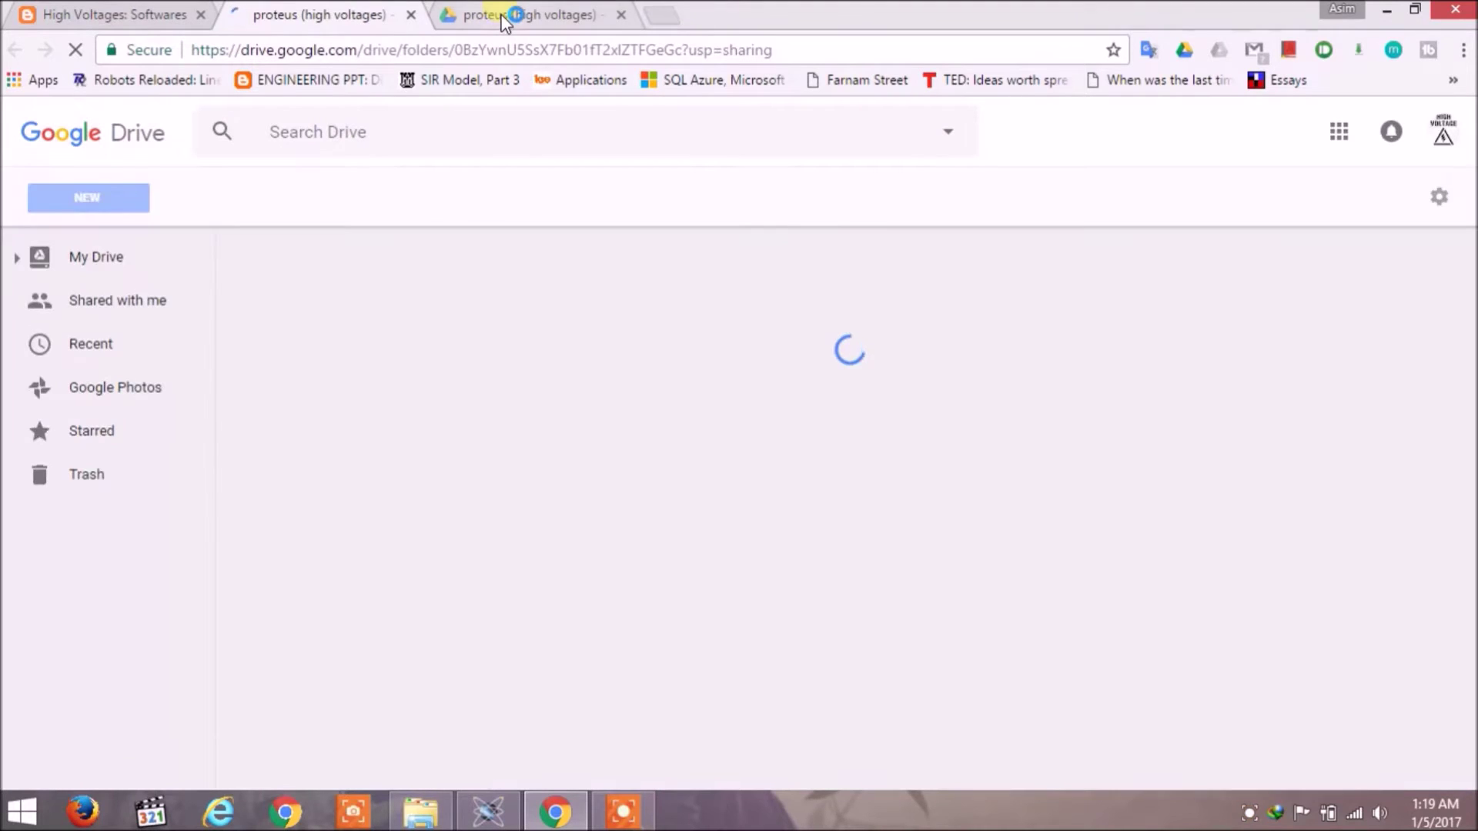
# Step: View the loaded Drive folder with Patch.exe, Proteus 8.3 SP2 and Read Me.txt, then show the desktop
pyautogui.click(502, 17)
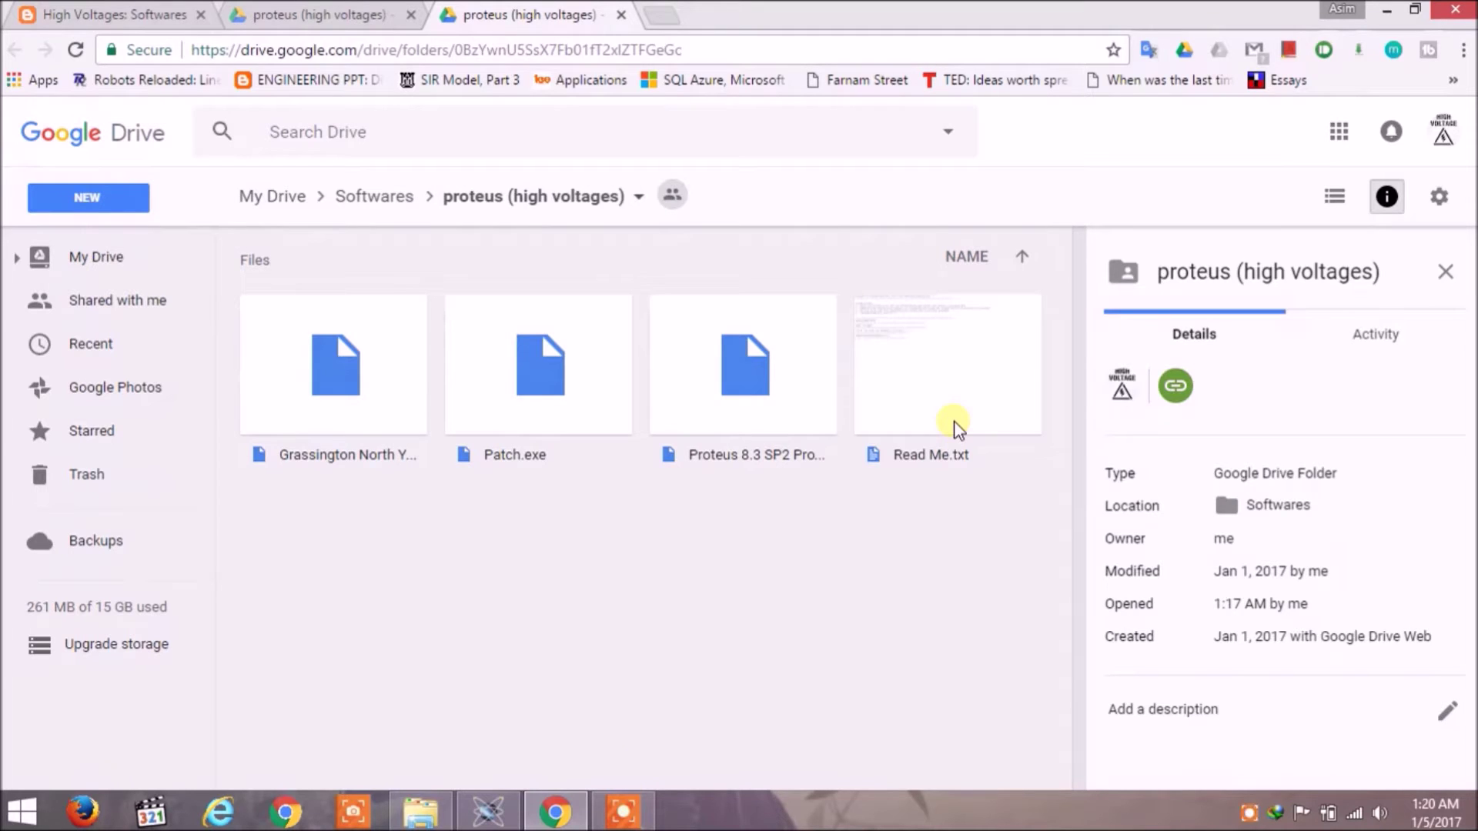
pyautogui.press('super+d')
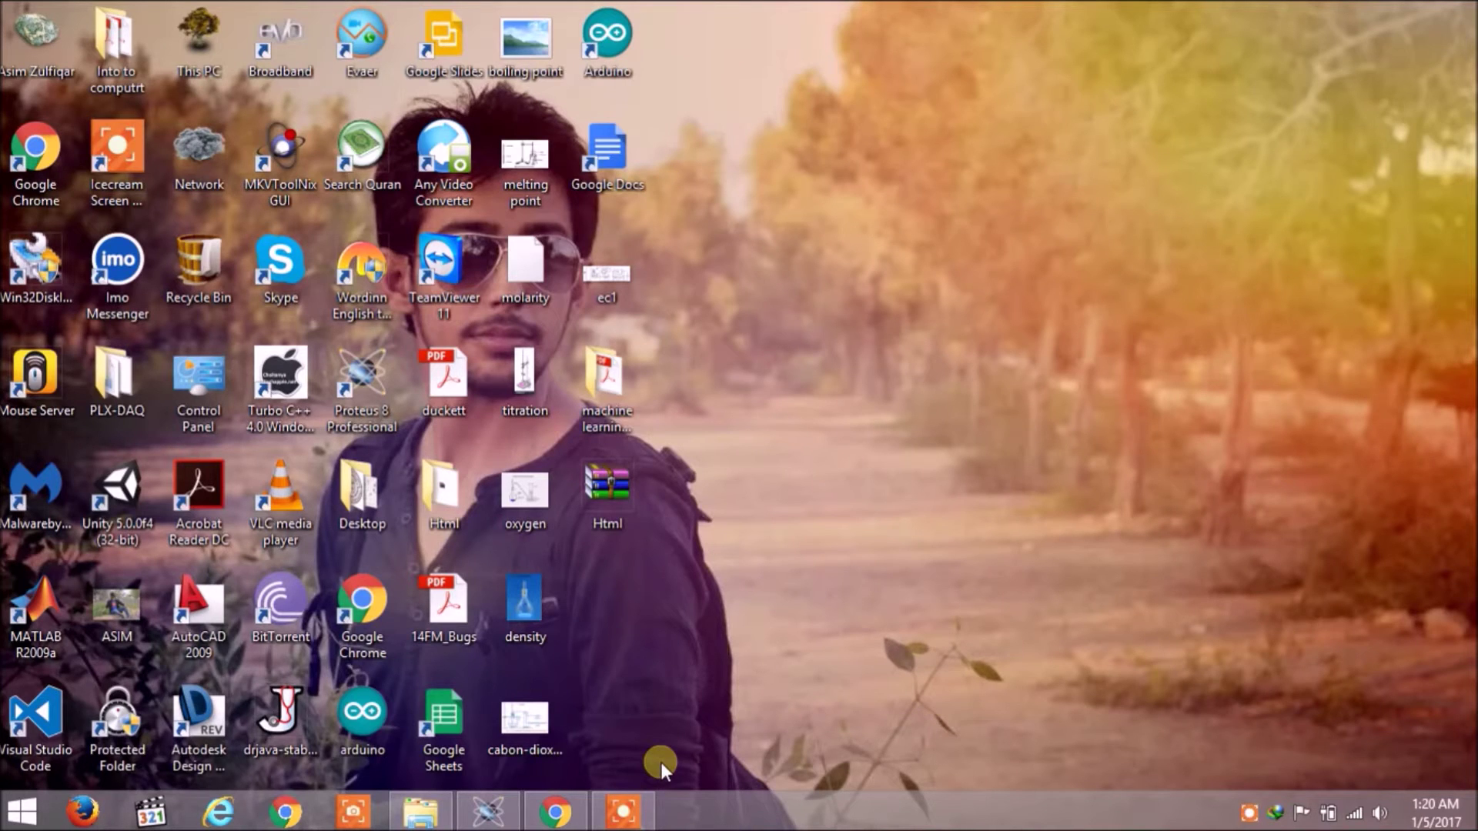
# Step: Restore the Proteus 8 Professional Home Page window from the taskbar
pyautogui.click(488, 812)
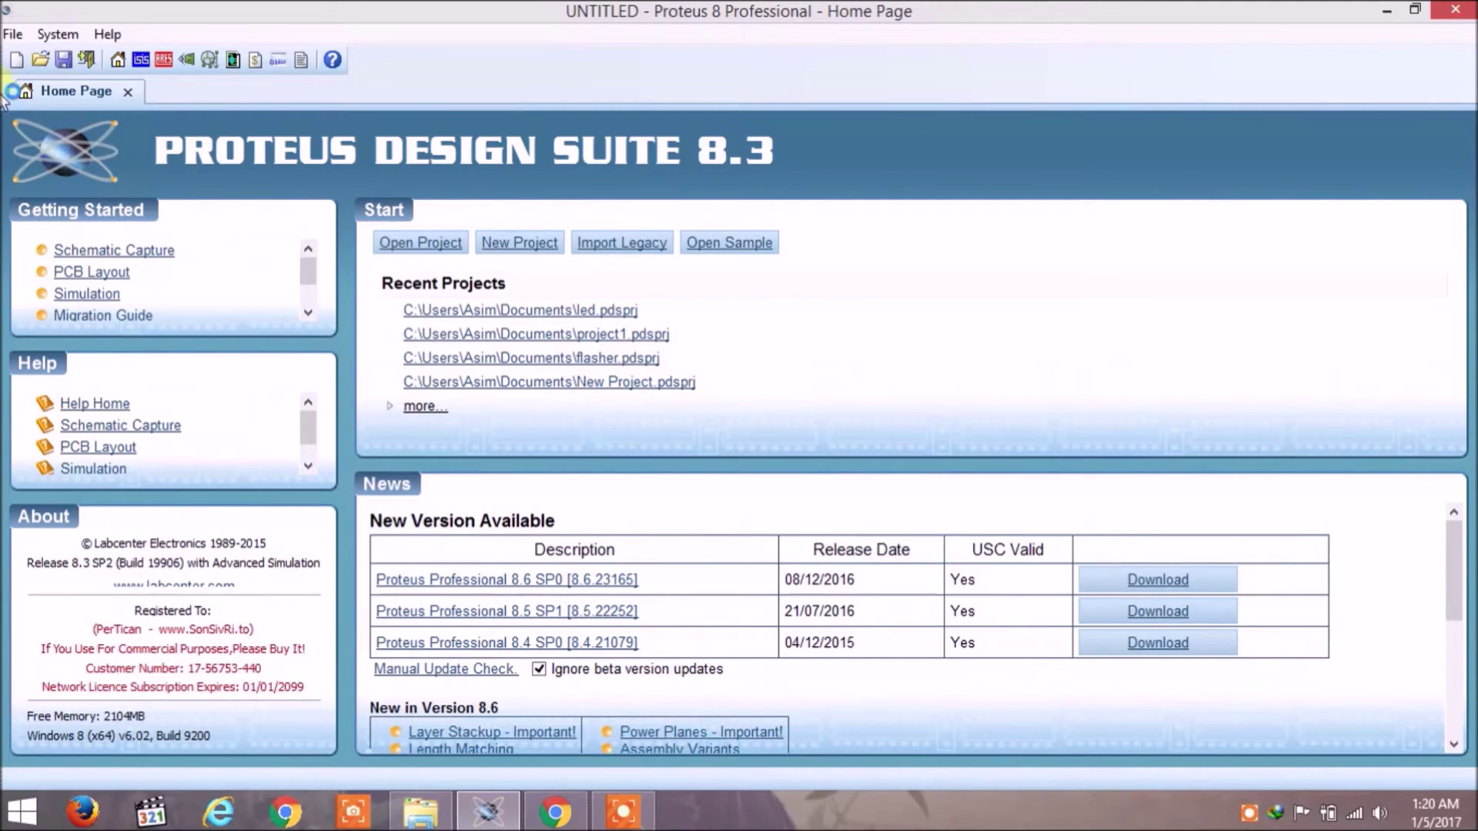
# Step: Start a new project named 'first', saved in the Documents folder
pyautogui.click(335, 67)
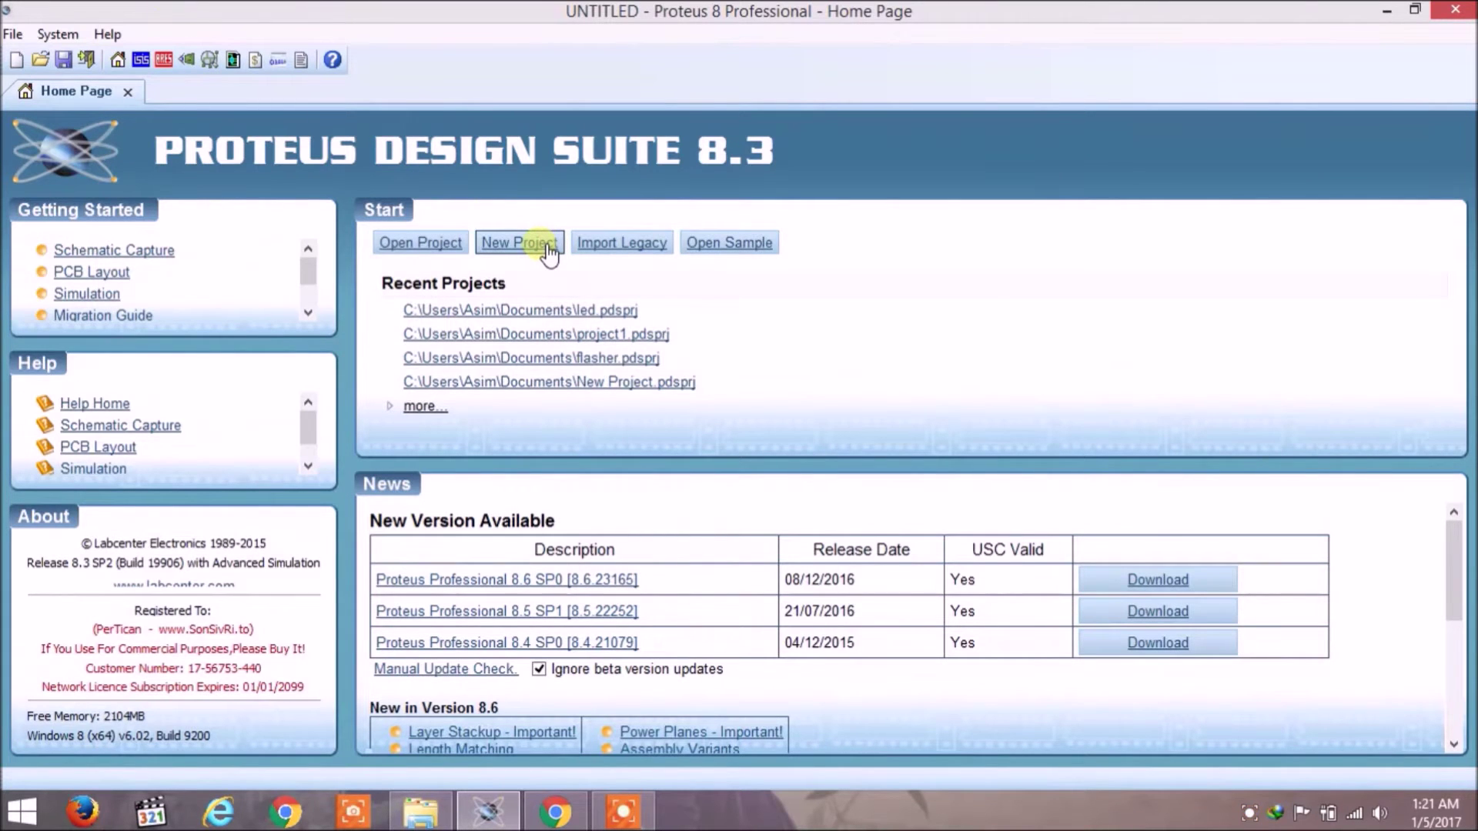
pyautogui.click(549, 251)
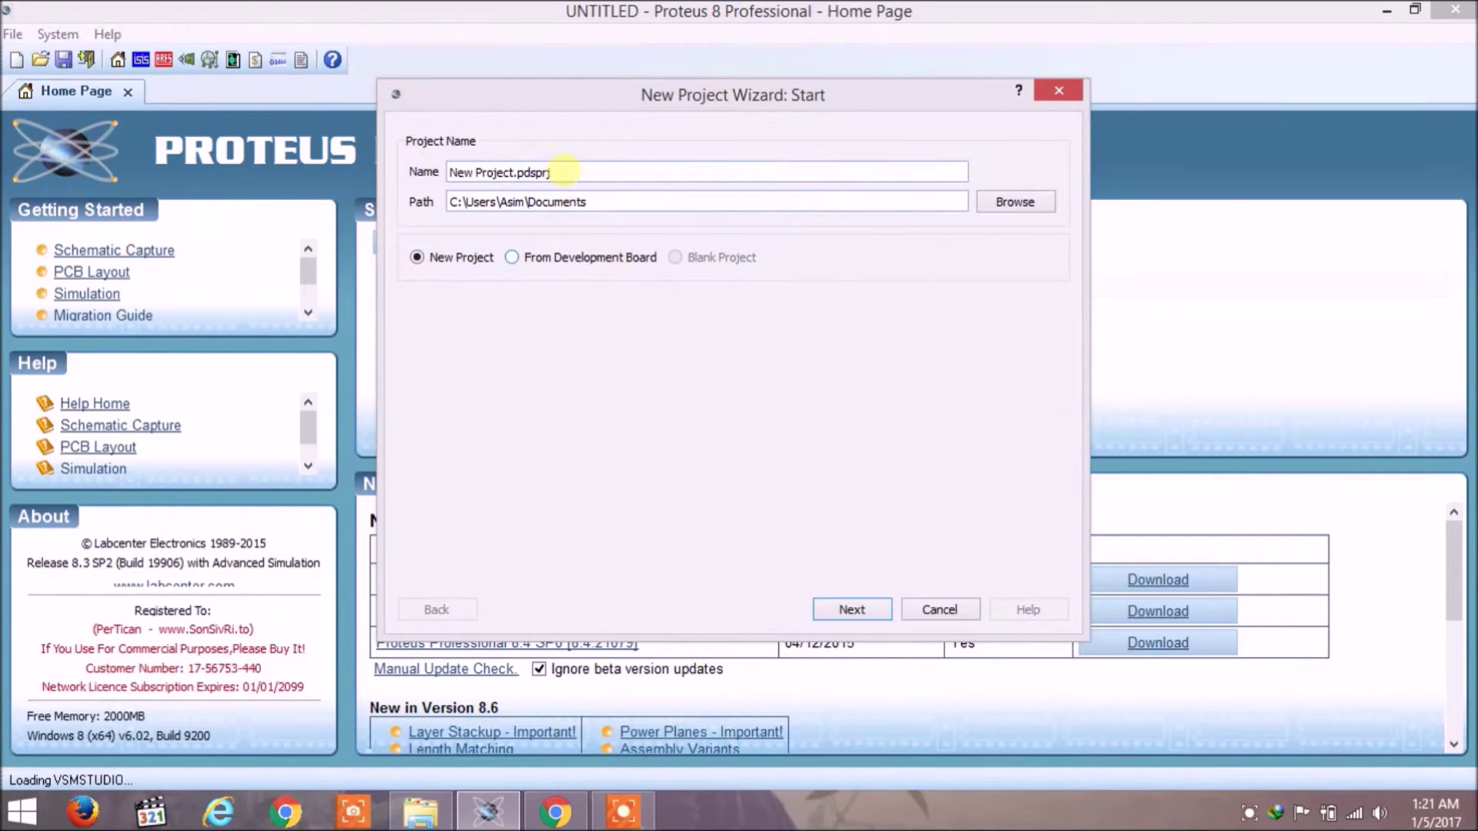
pyautogui.moveTo(515, 172); pyautogui.dragTo(412, 173)
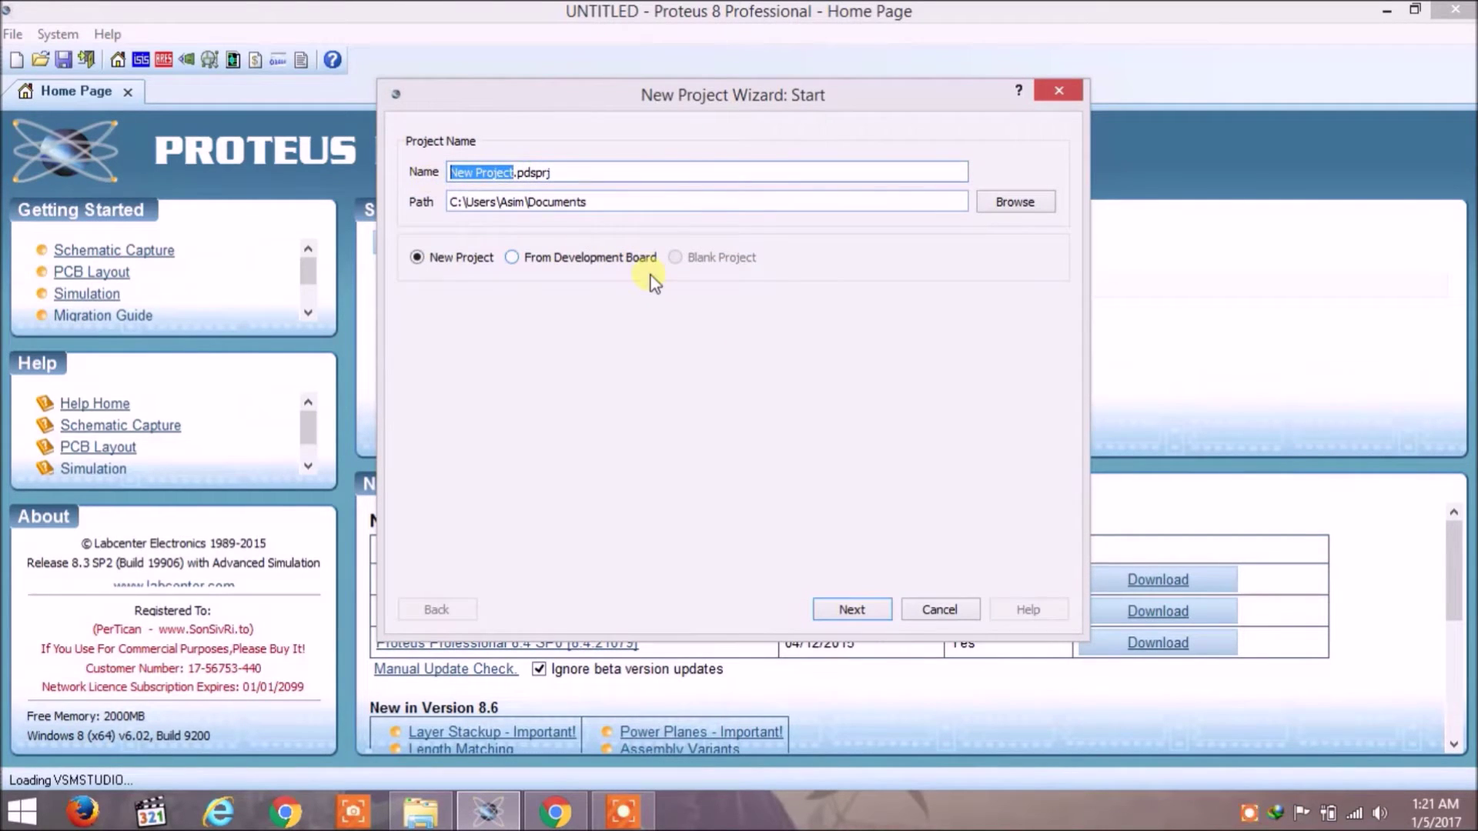
pyautogui.write('first')
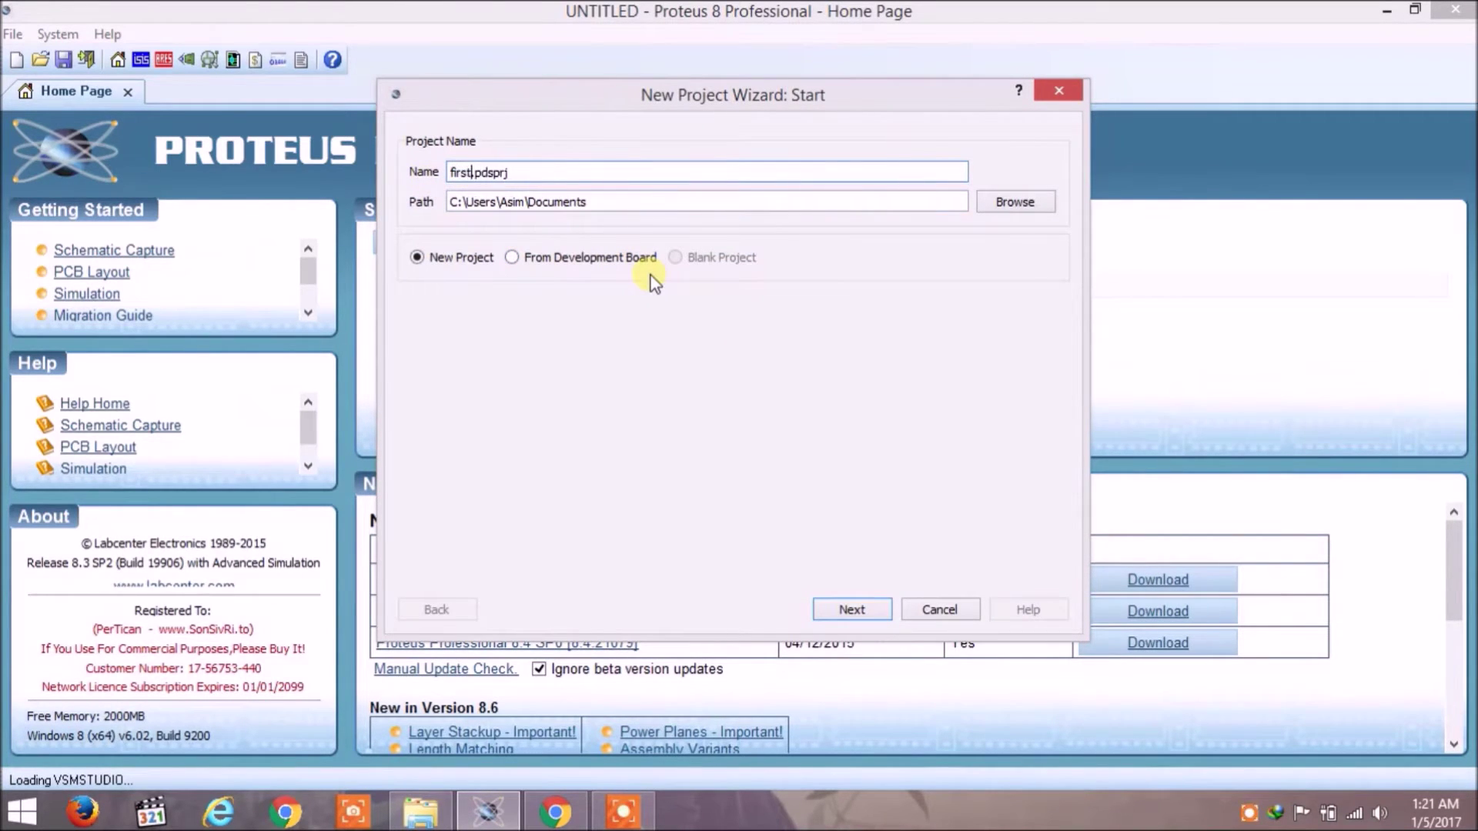
pyautogui.click(601, 200)
pyautogui.moveTo(601, 200); pyautogui.dragTo(402, 205)
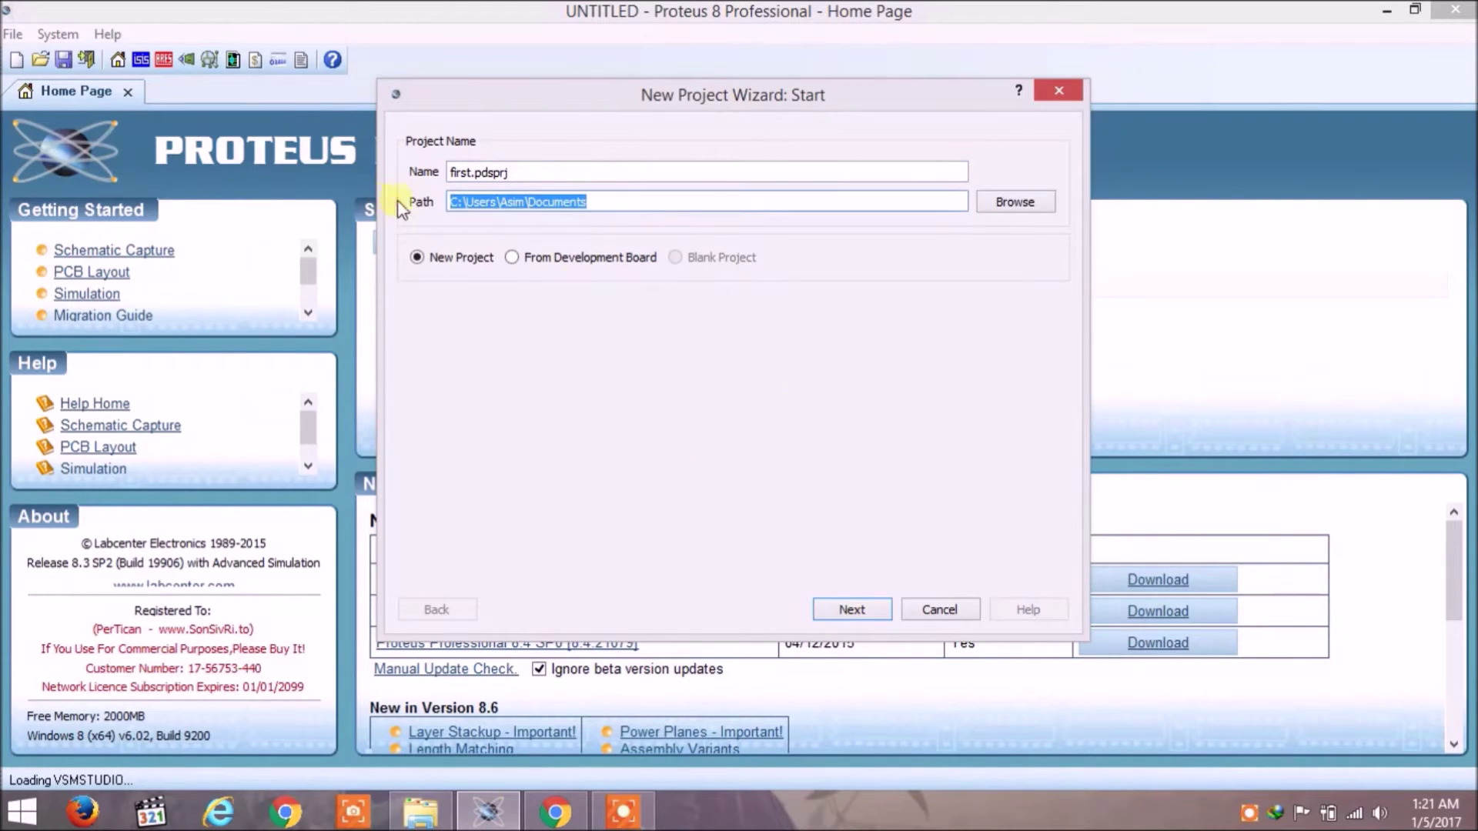
# Step: Keep default schematic settings, skip PCB layout and firmware, and finish the project
pyautogui.click(852, 606)
pyautogui.click(853, 608)
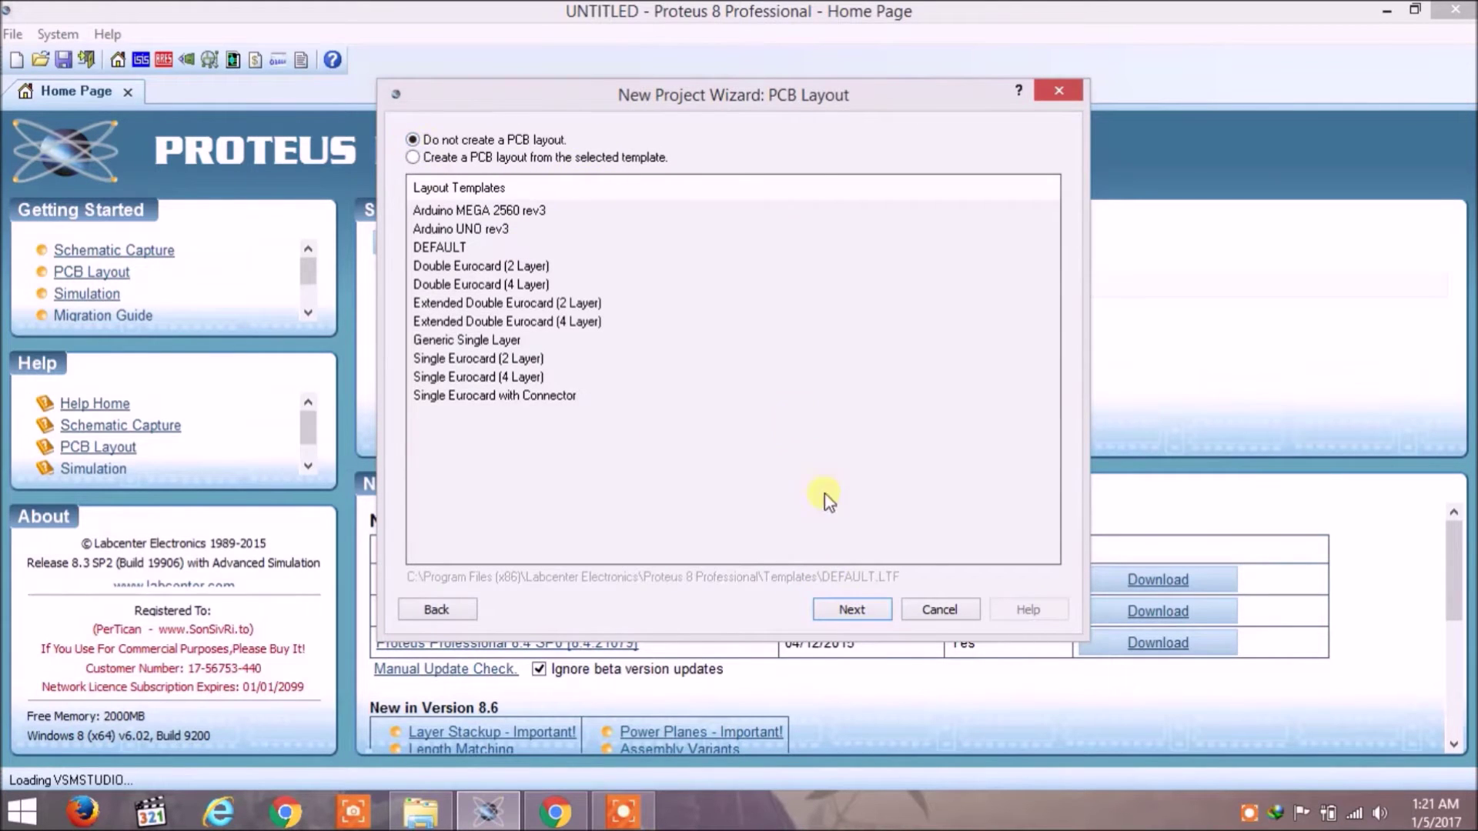
pyautogui.click(870, 615)
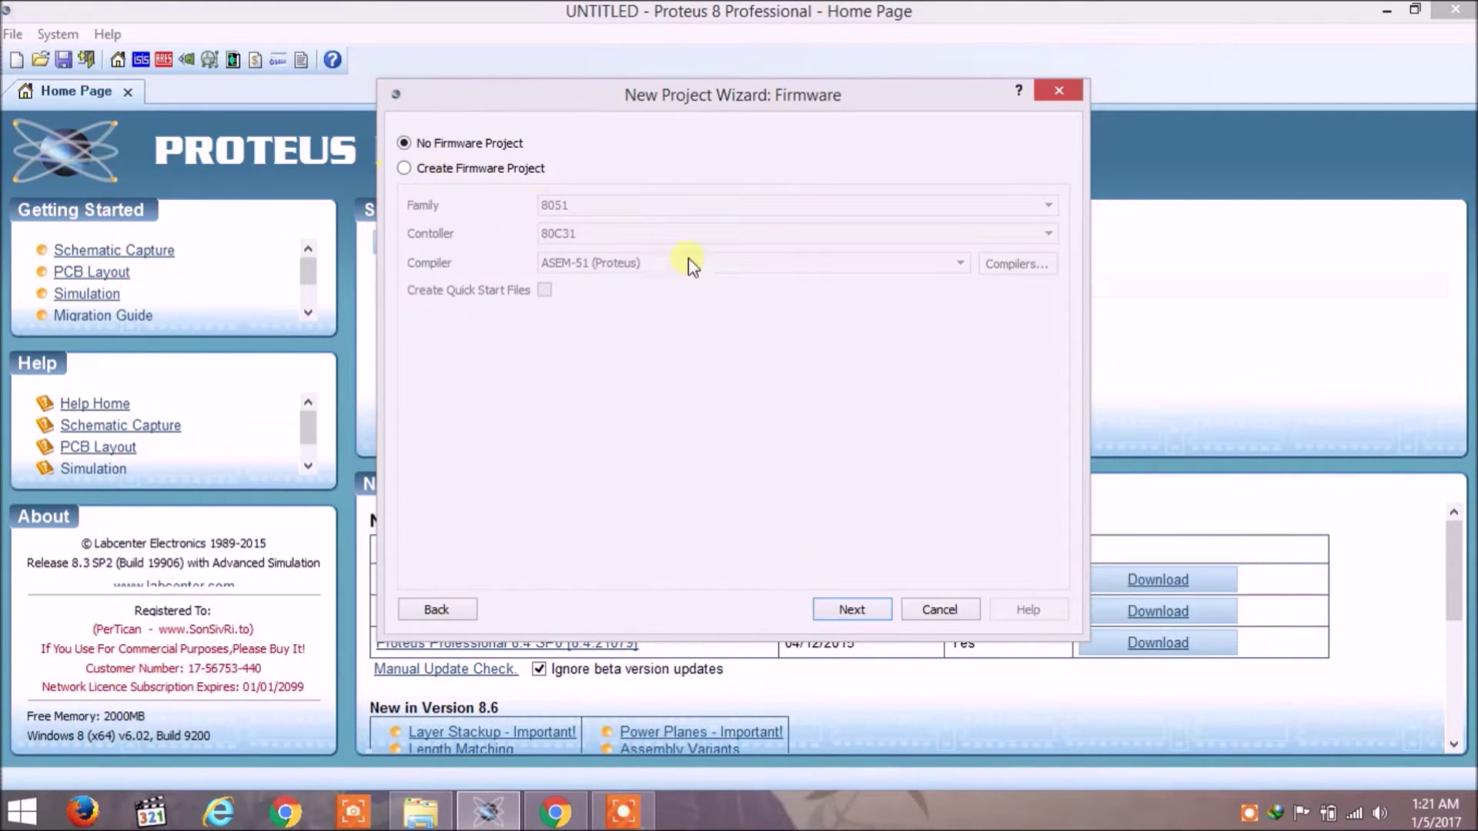
pyautogui.click(877, 609)
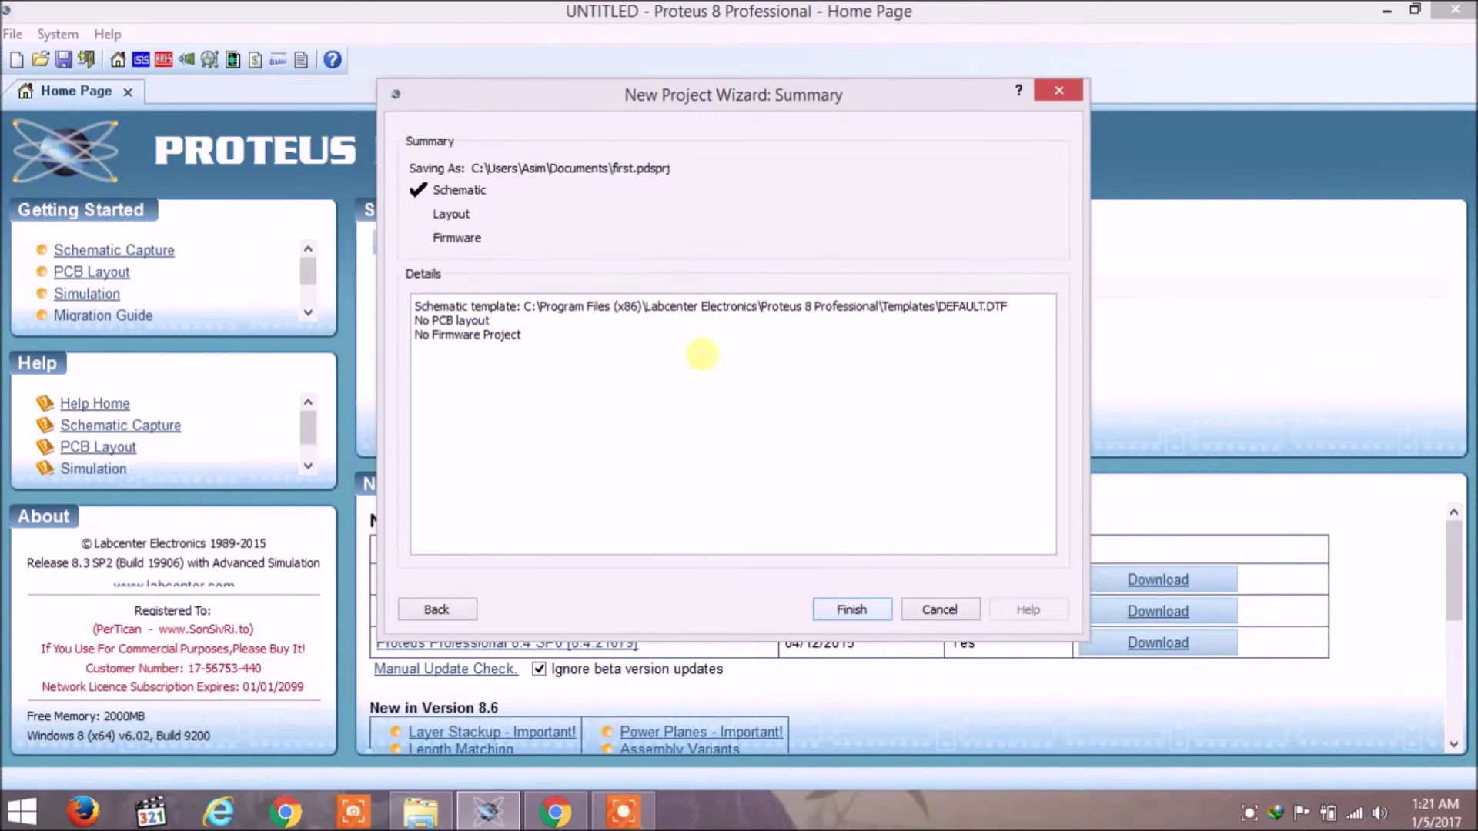
pyautogui.click(869, 612)
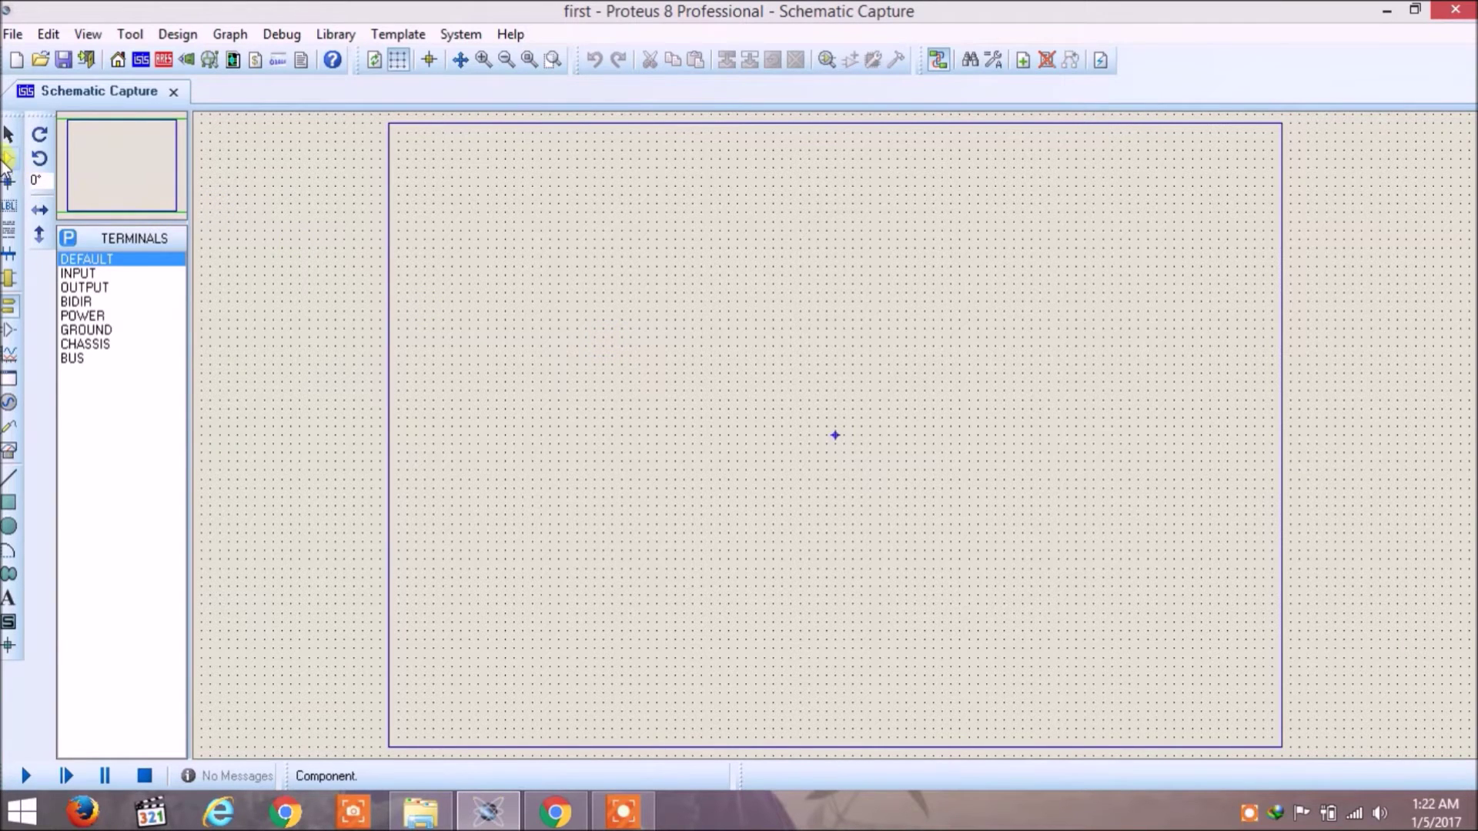
# Step: Enter Component Mode and open the Pick Devices library
pyautogui.click(7, 160)
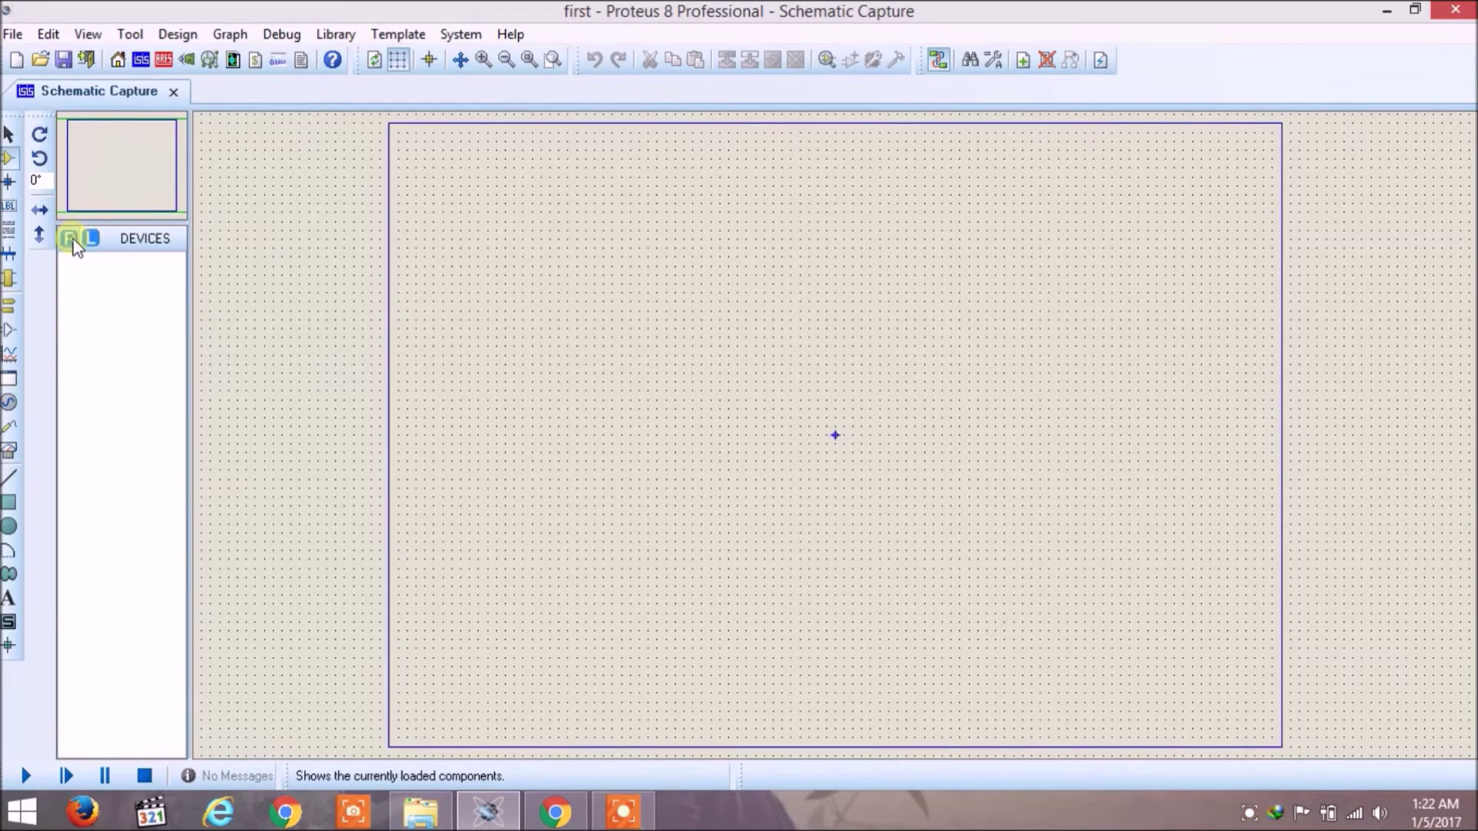
pyautogui.click(68, 238)
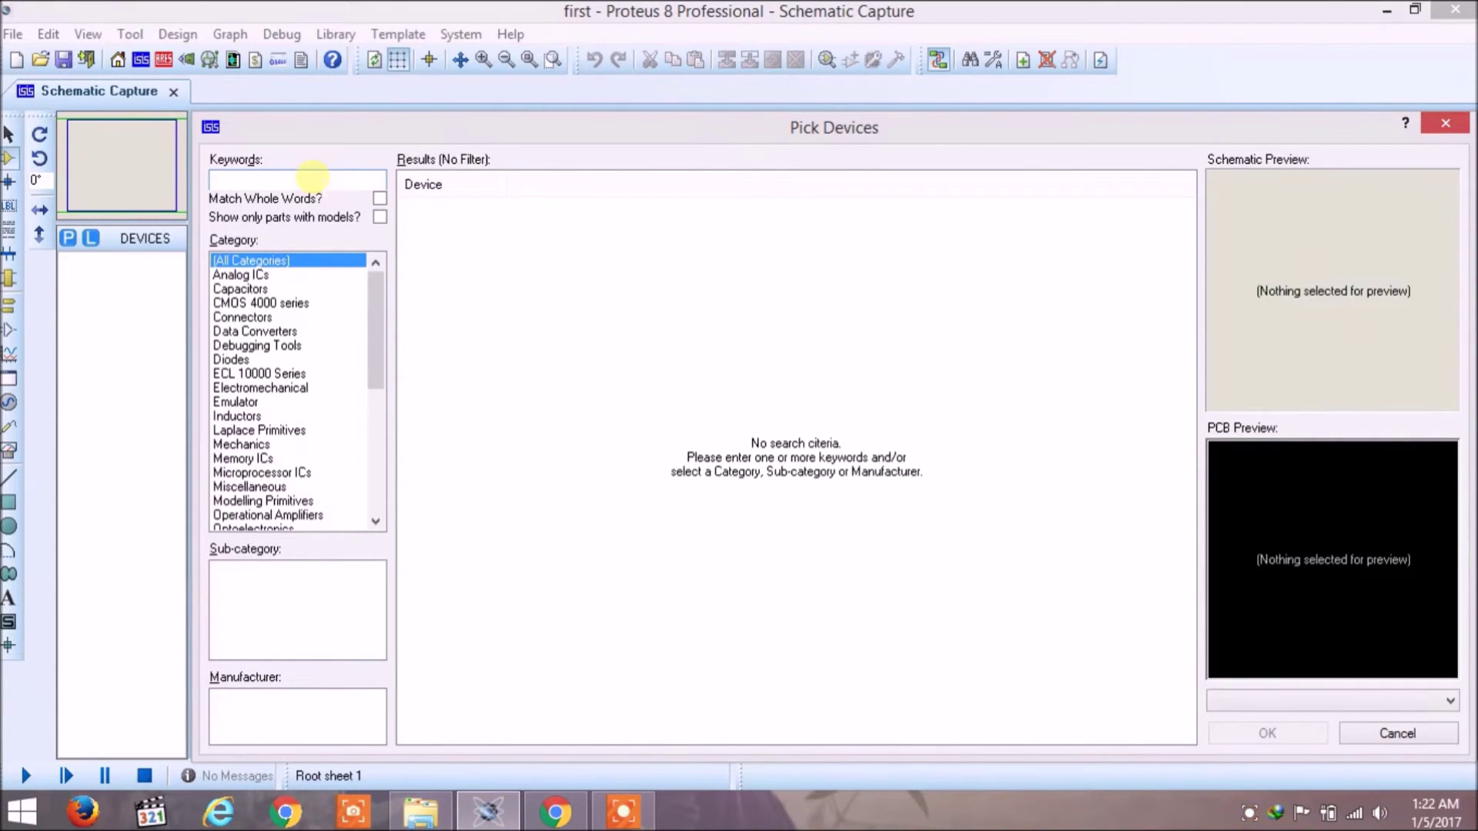
# Step: Search 'resistor' and 'diode' and add RESISTOR and the generic DIODE to the devices list
pyautogui.write('e')
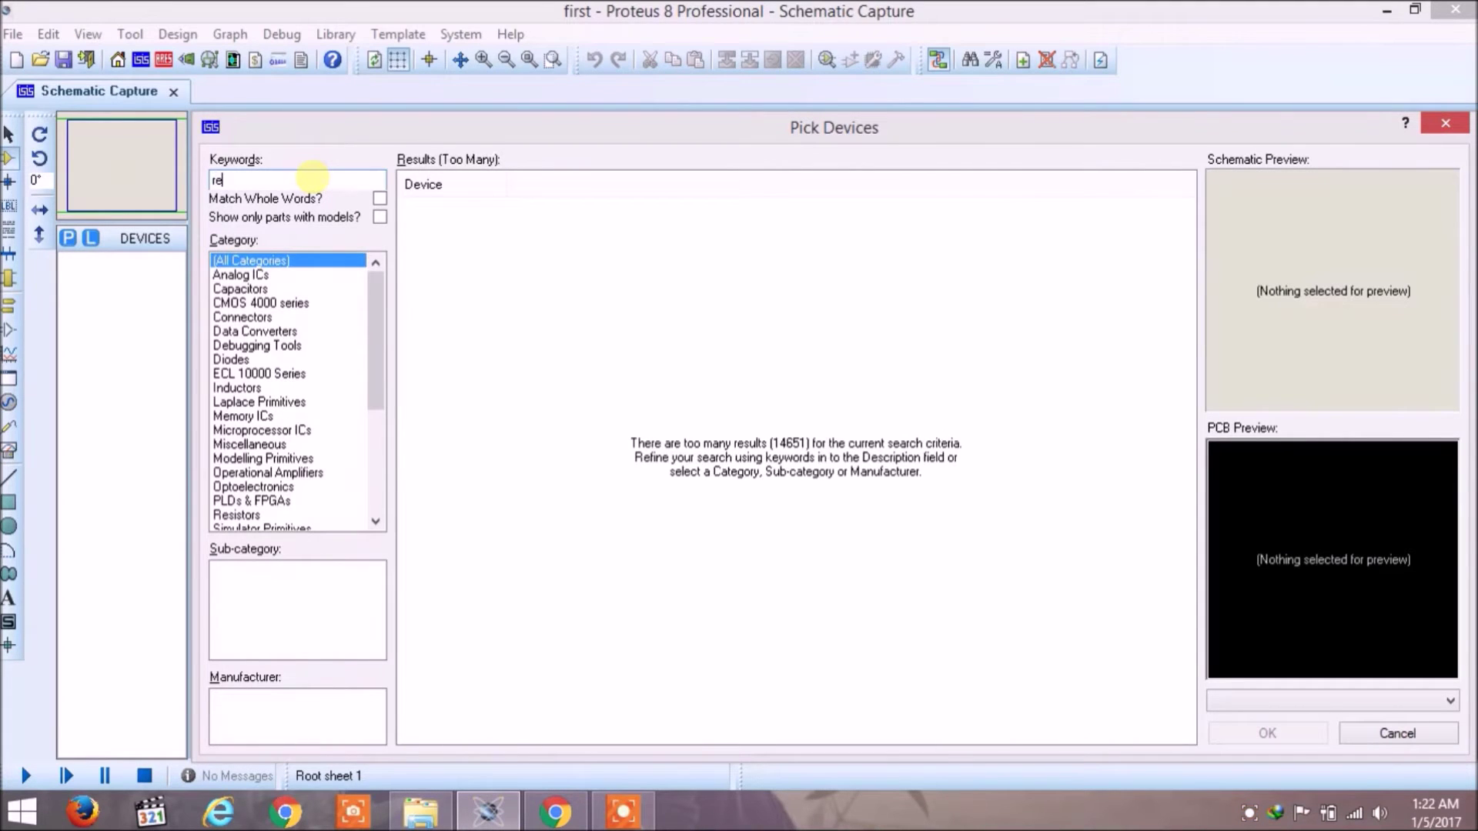
pyautogui.write('sistor')
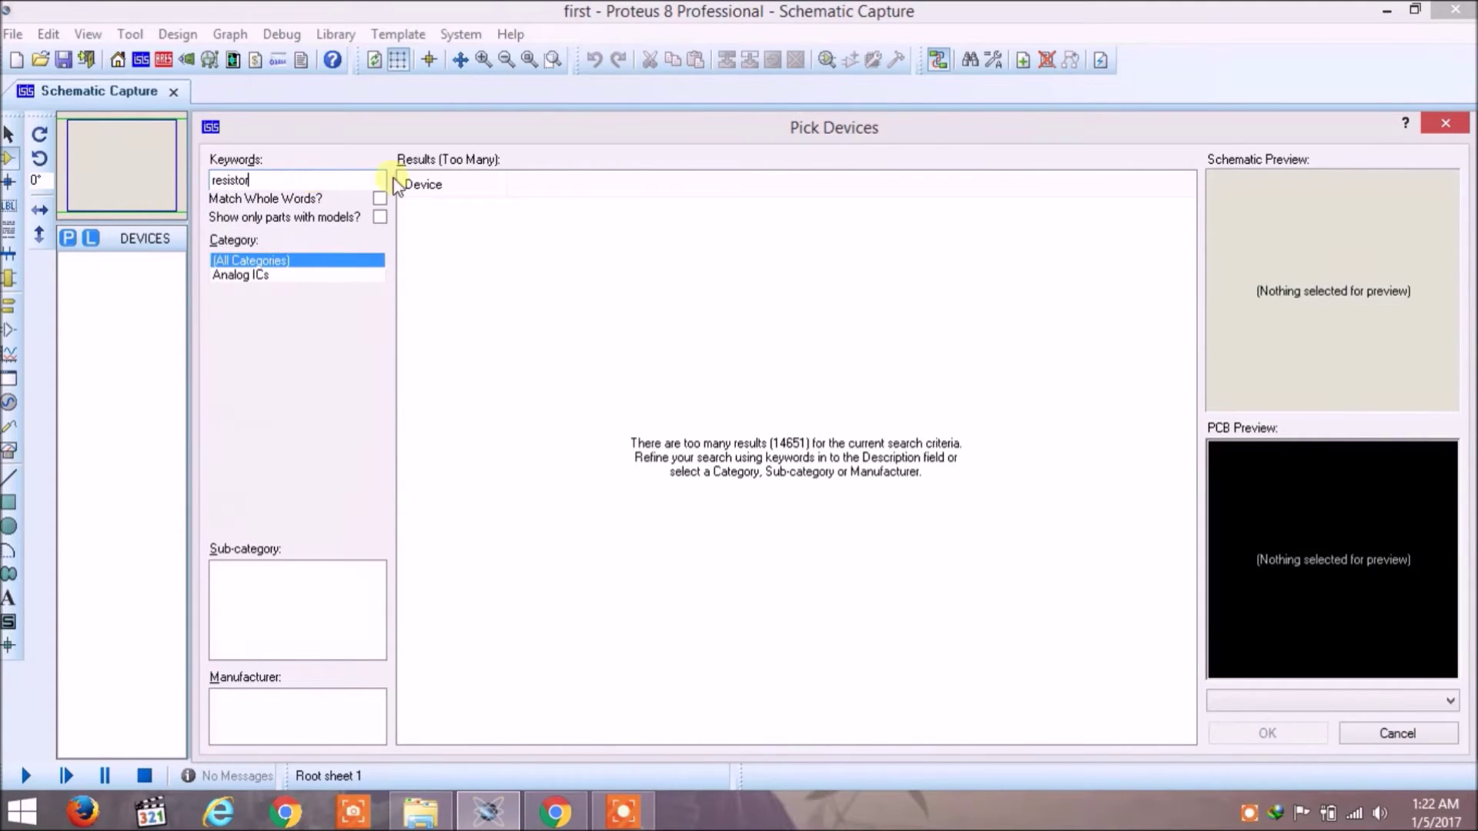
pyautogui.doubleClick(504, 207)
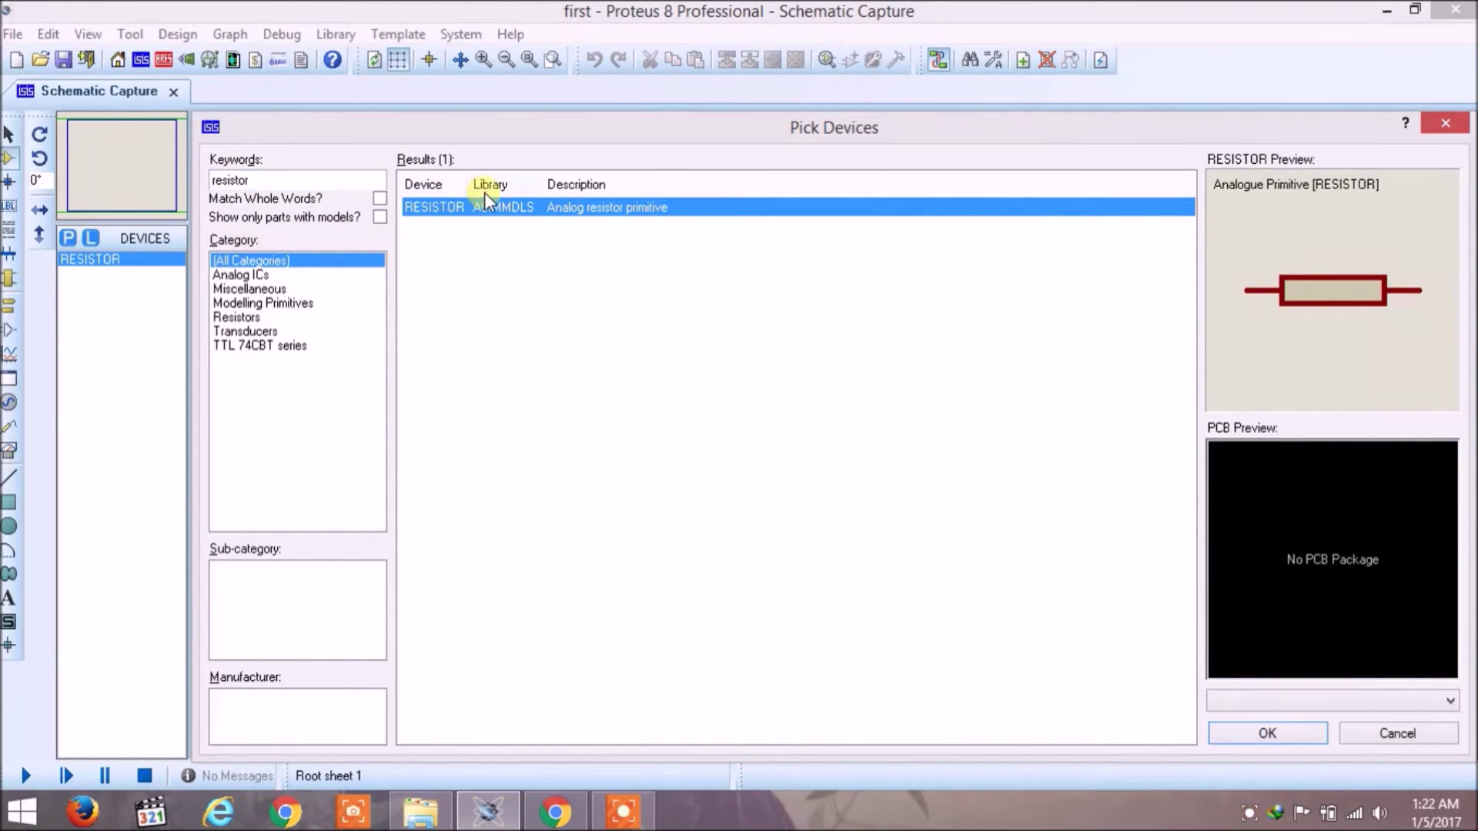
pyautogui.doubleClick(290, 182)
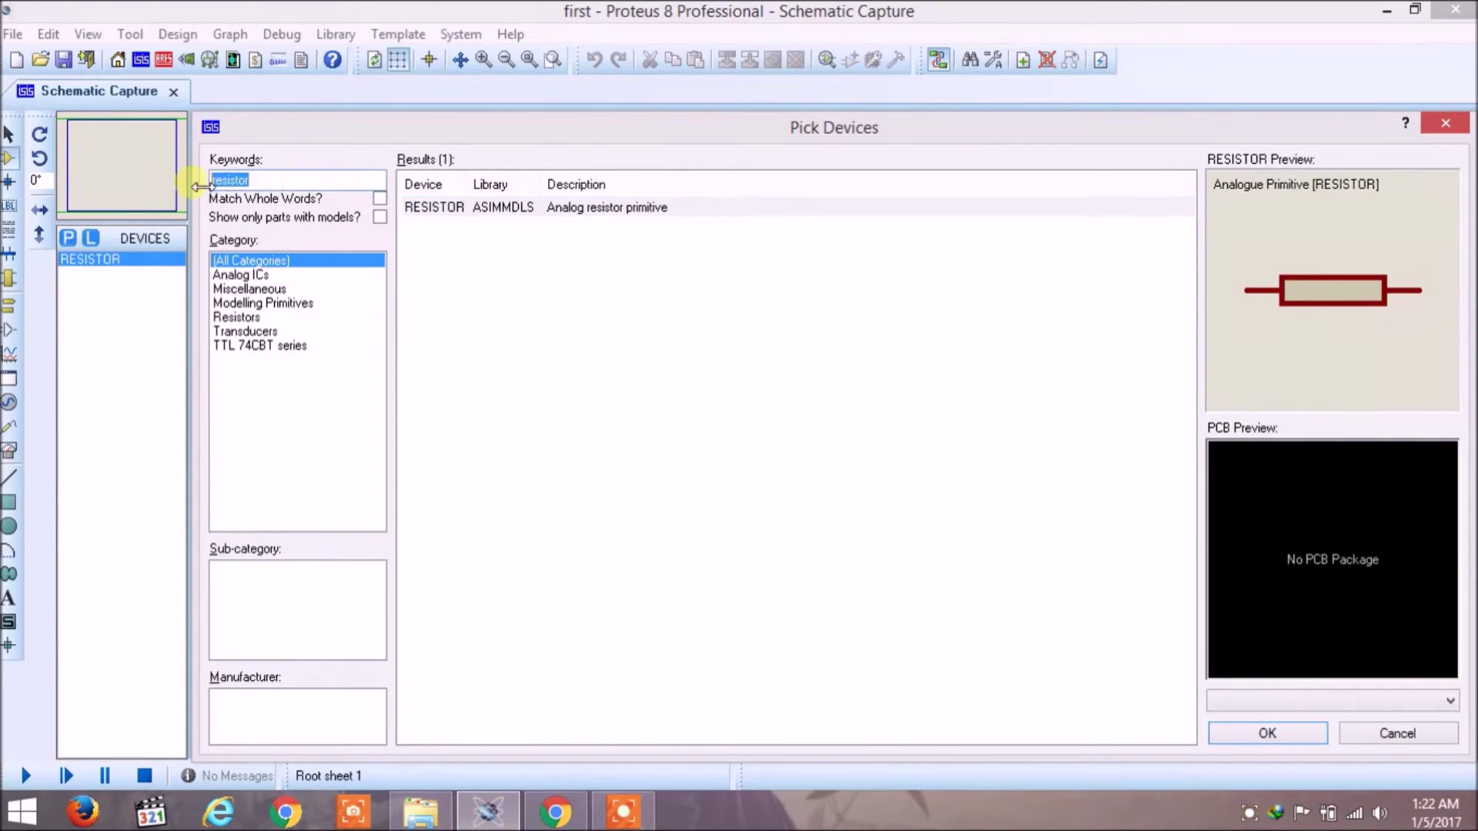
pyautogui.write('diode')
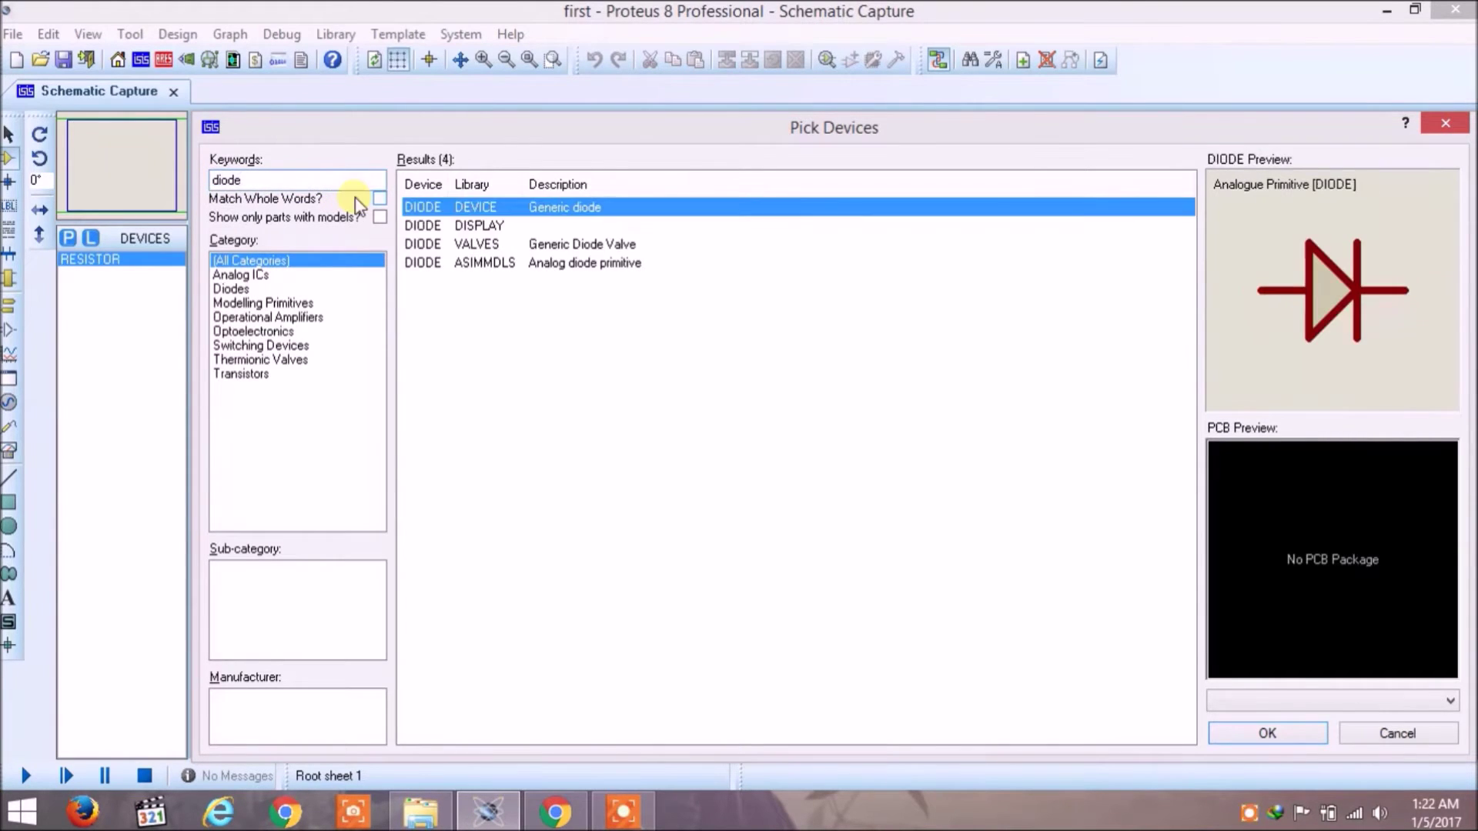
pyautogui.doubleClick(465, 206)
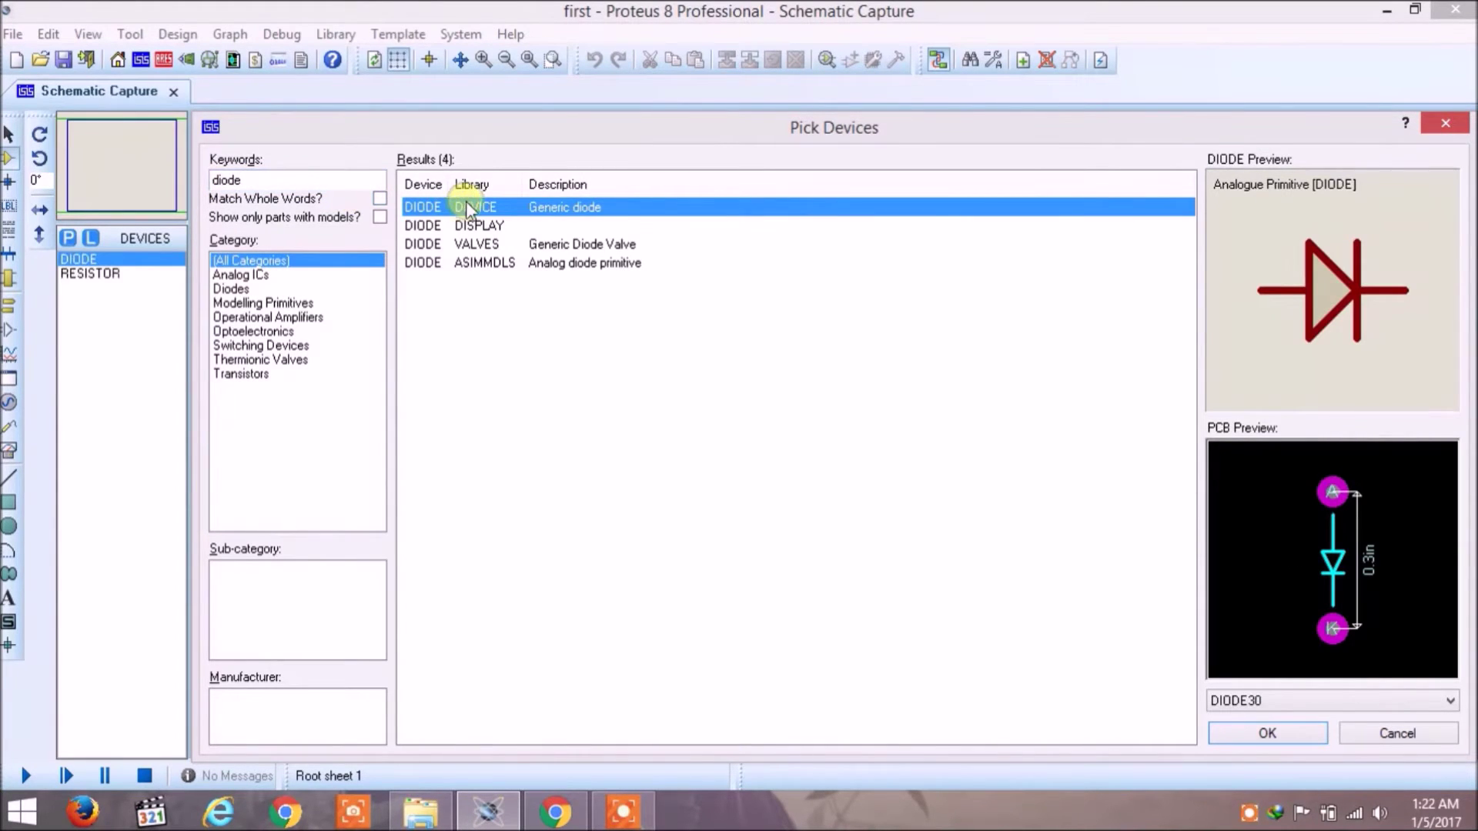
# Step: Search 'voltage source', add the VSINE sine source, and confirm the picked devices
pyautogui.doubleClick(291, 183)
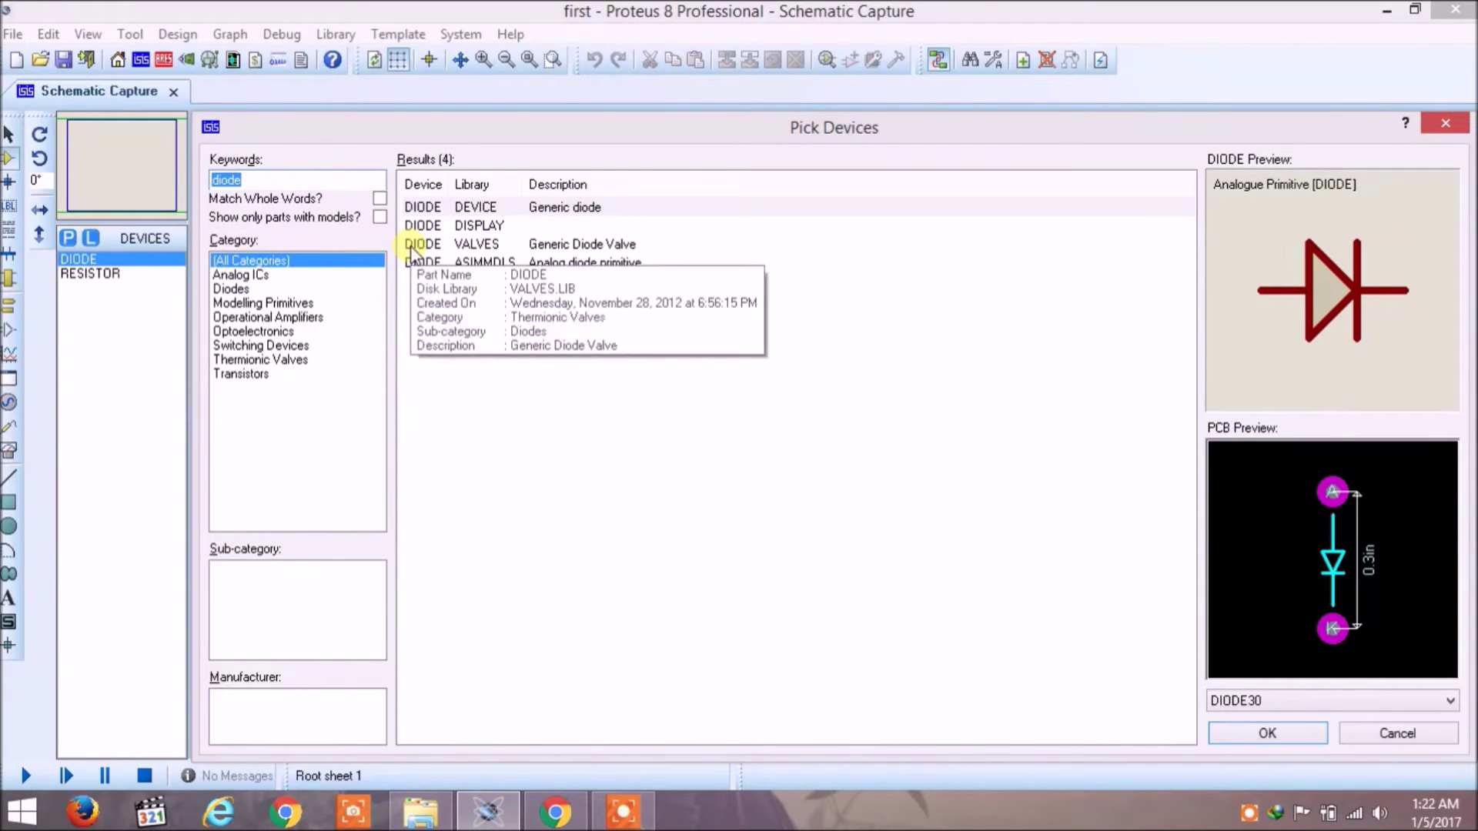
pyautogui.write('voltage source')
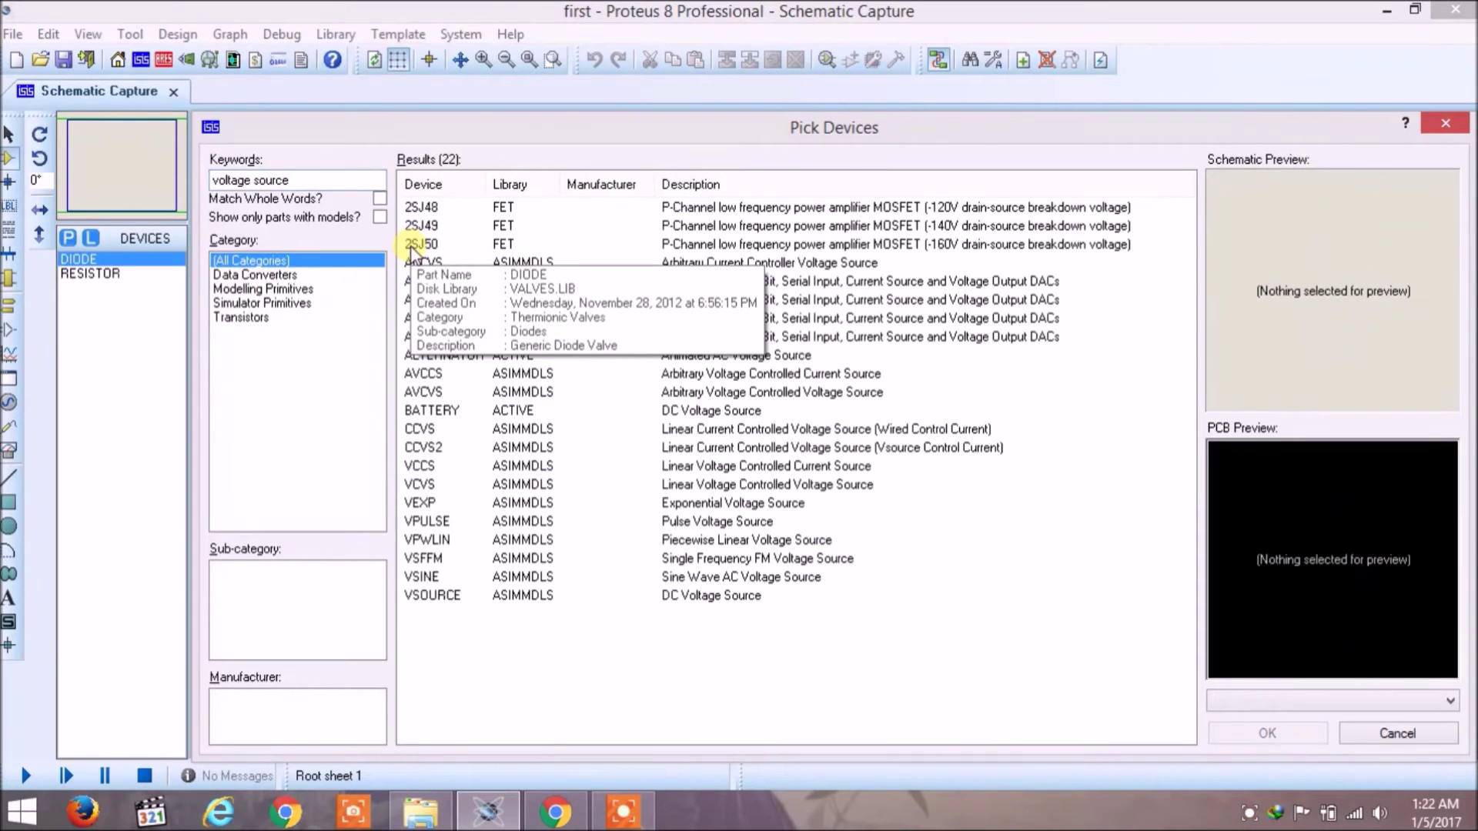
pyautogui.click(463, 577)
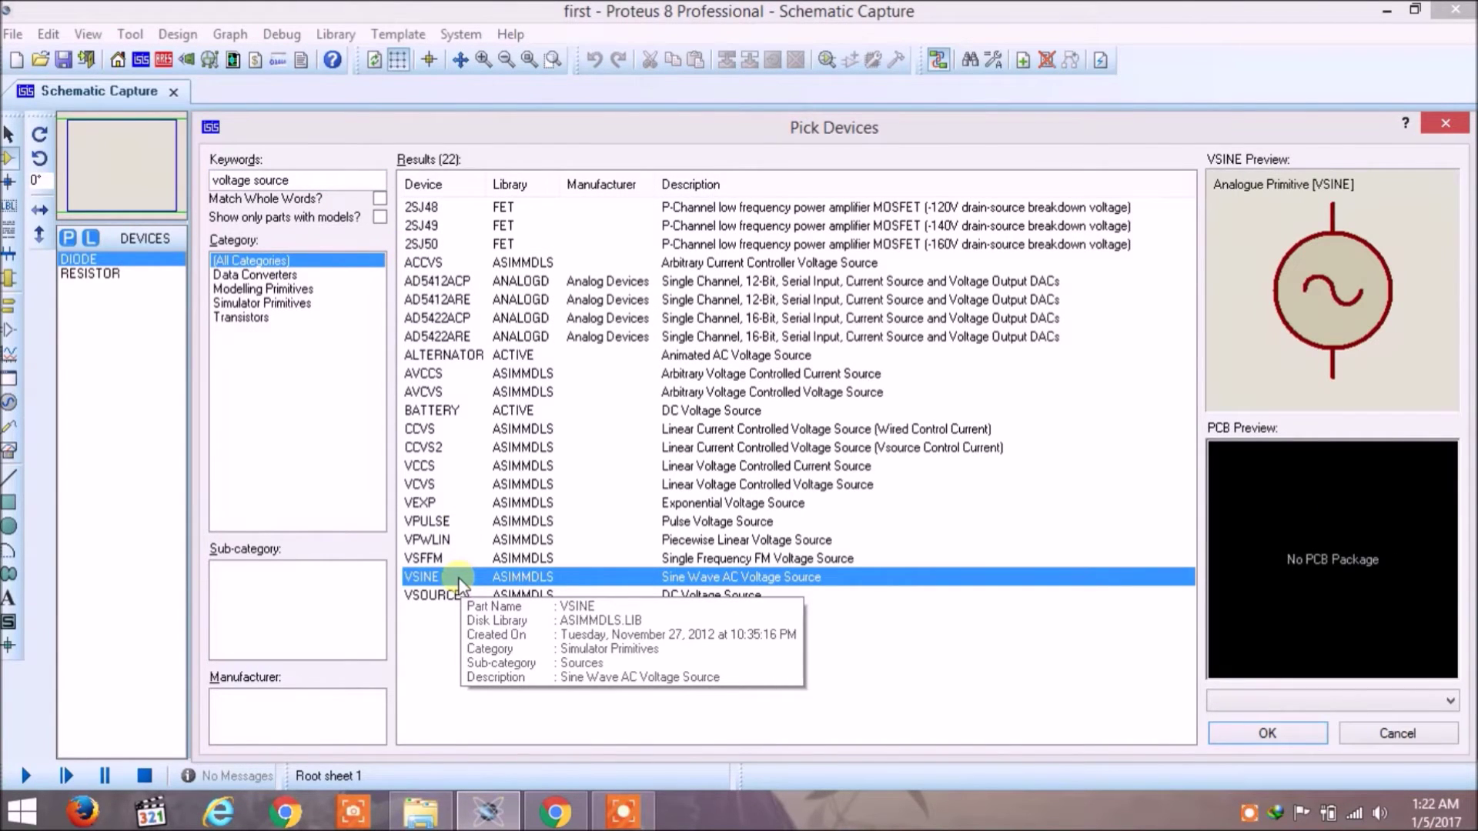
pyautogui.doubleClick(442, 576)
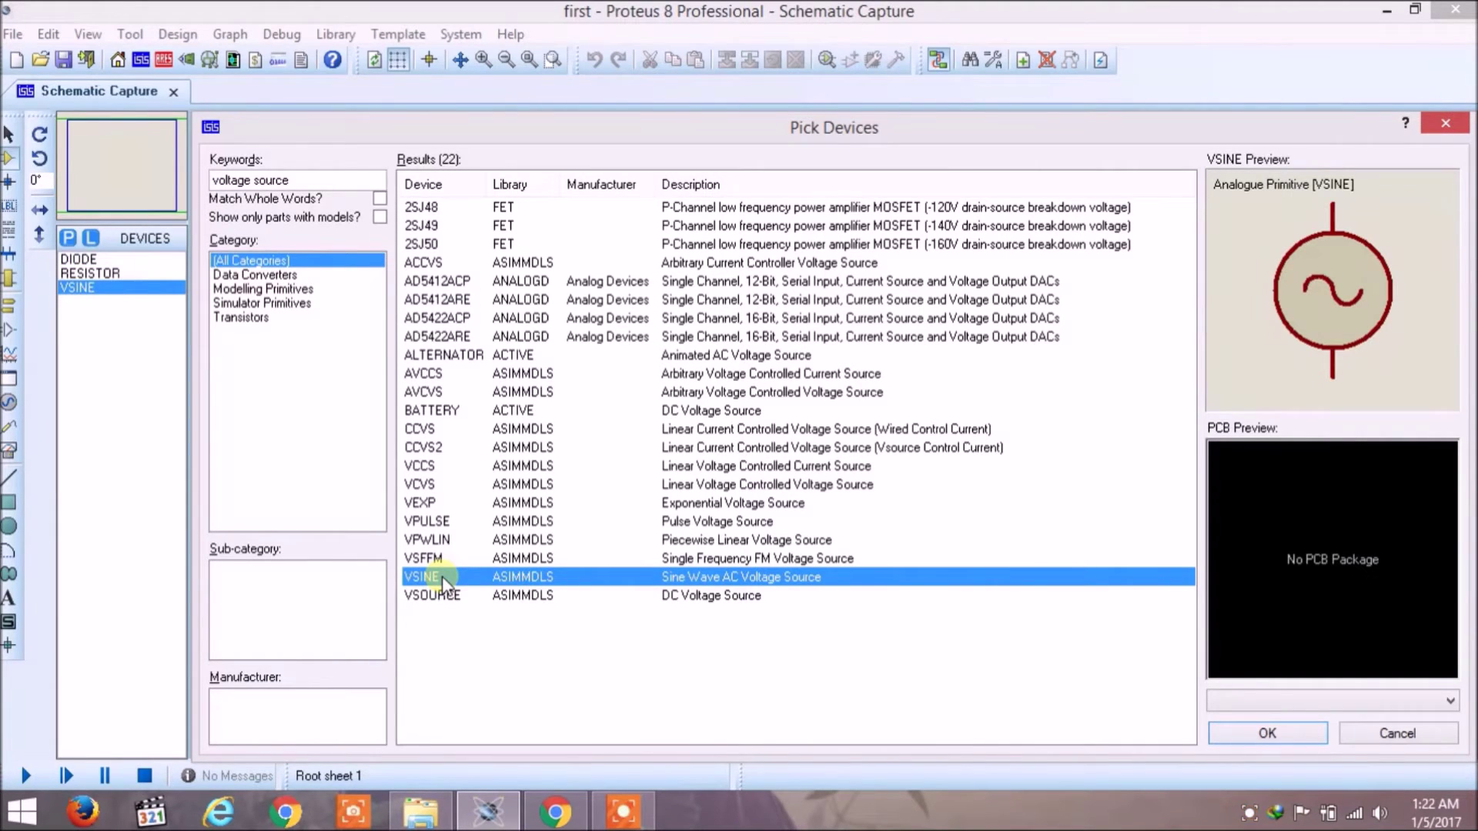
pyautogui.click(1270, 734)
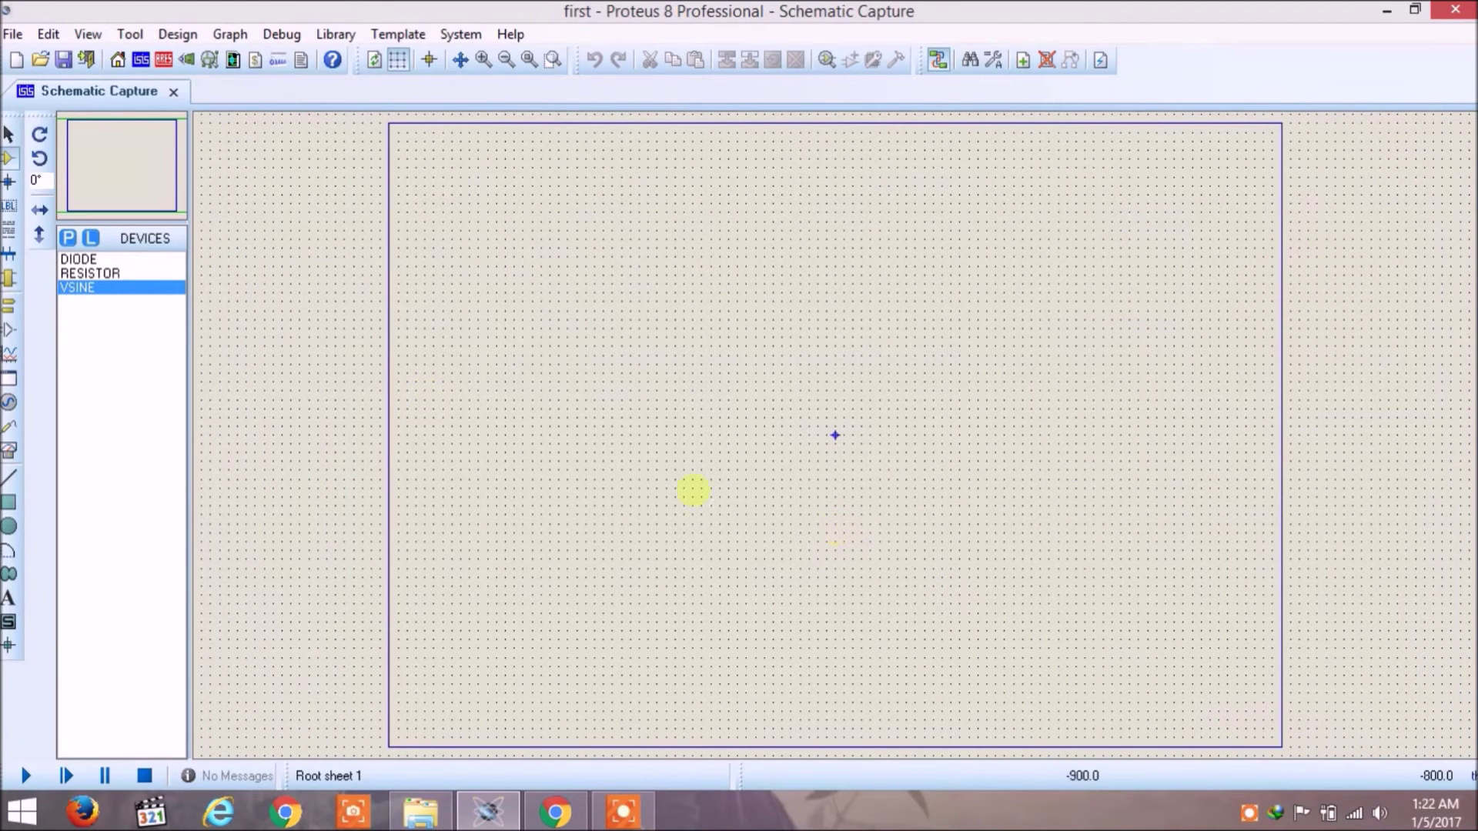
# Step: Place sine source V1 and resistor R1 above and to the right of it
pyautogui.click(98, 288)
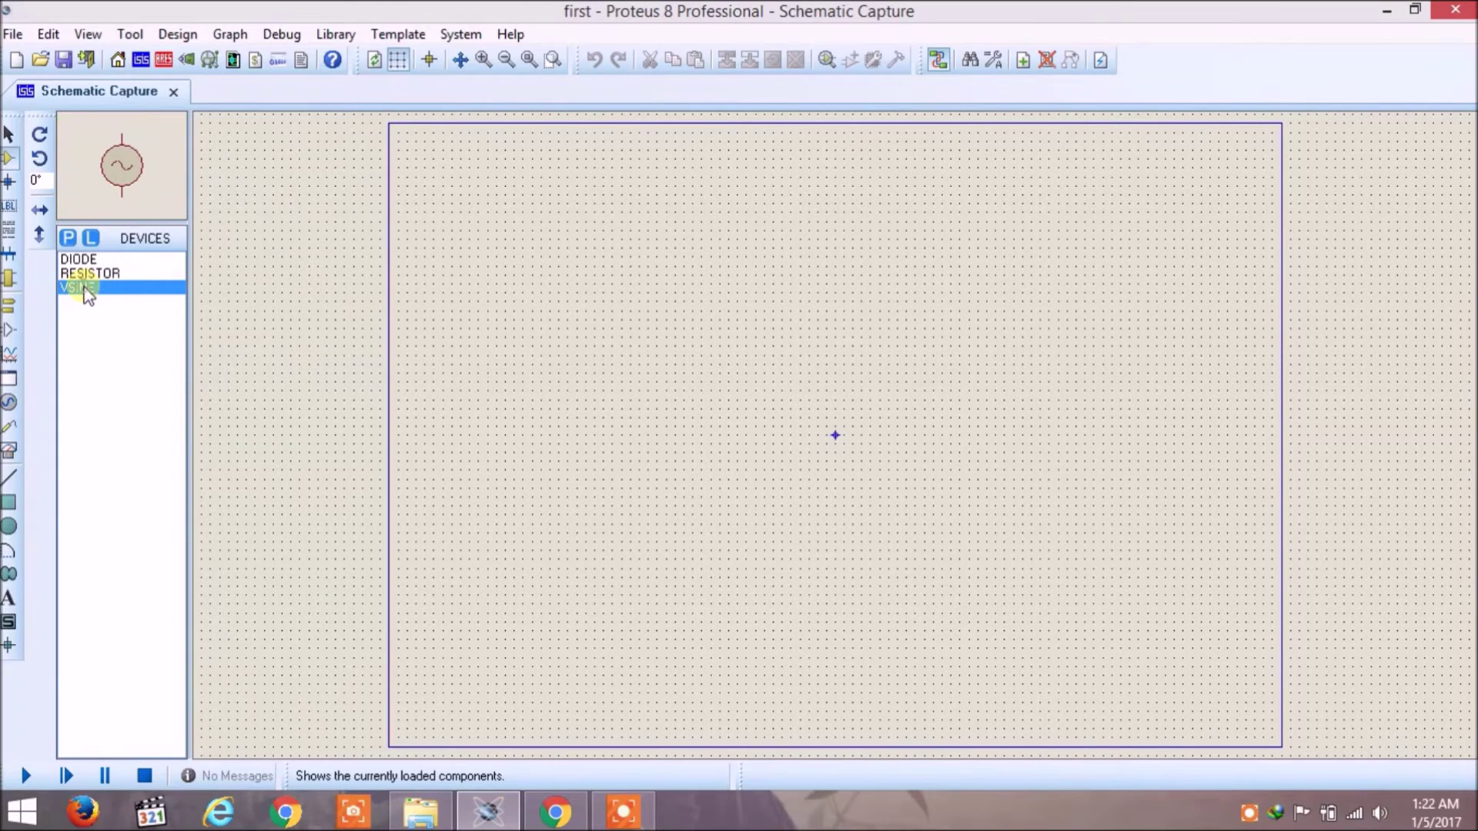
pyautogui.click(495, 324)
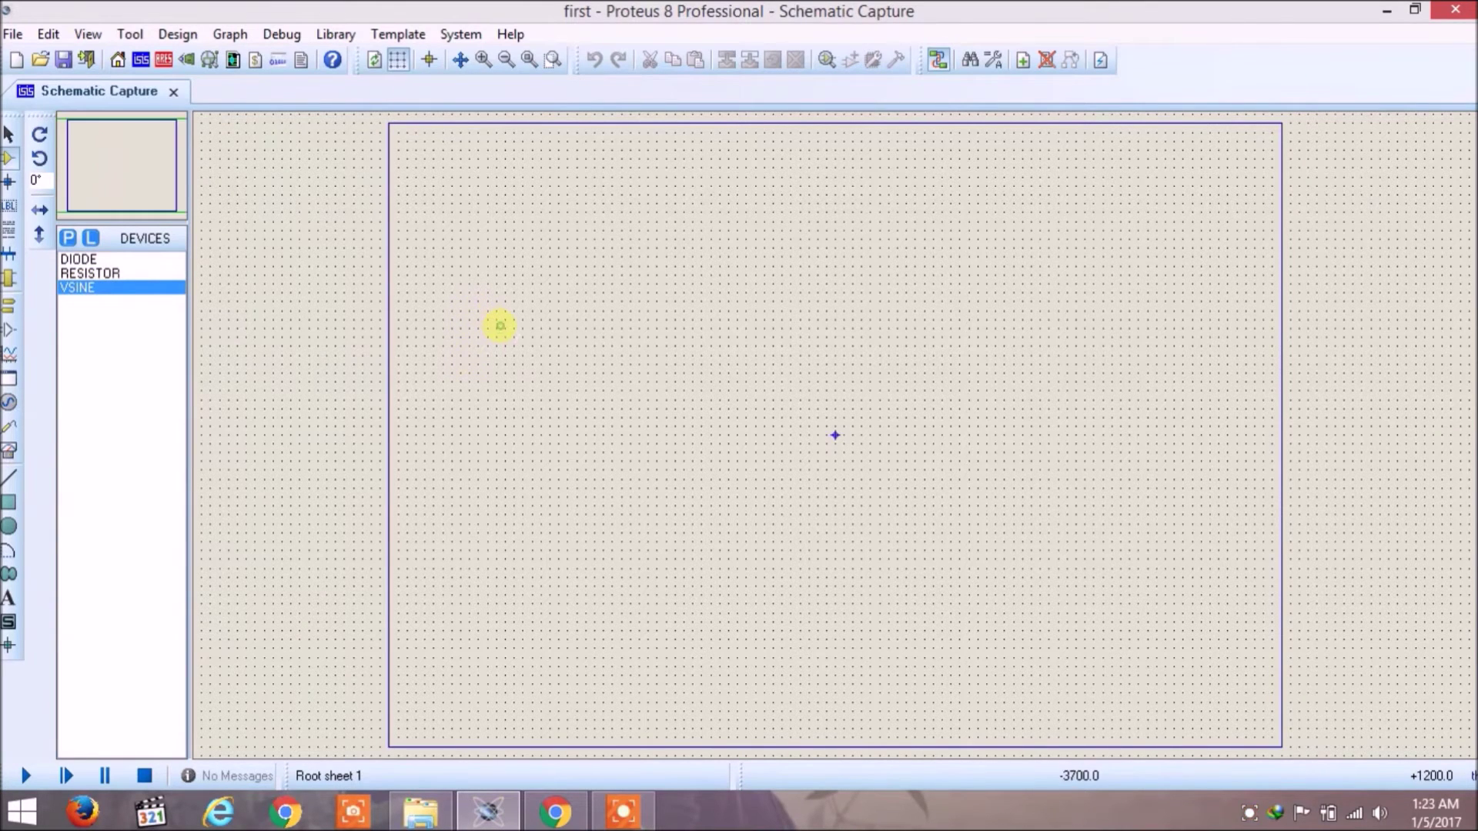
pyautogui.click(491, 330)
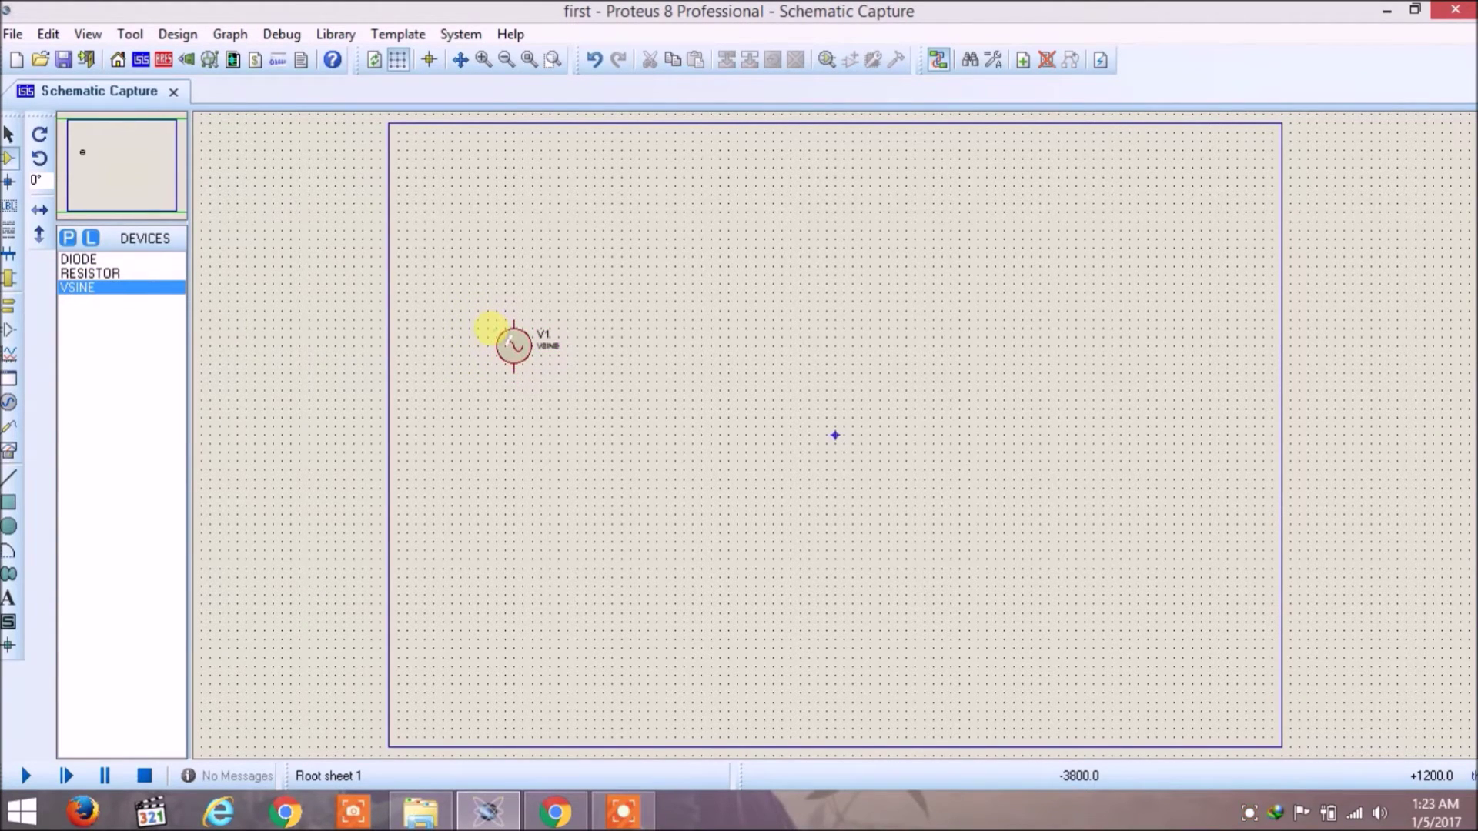
pyautogui.click(93, 276)
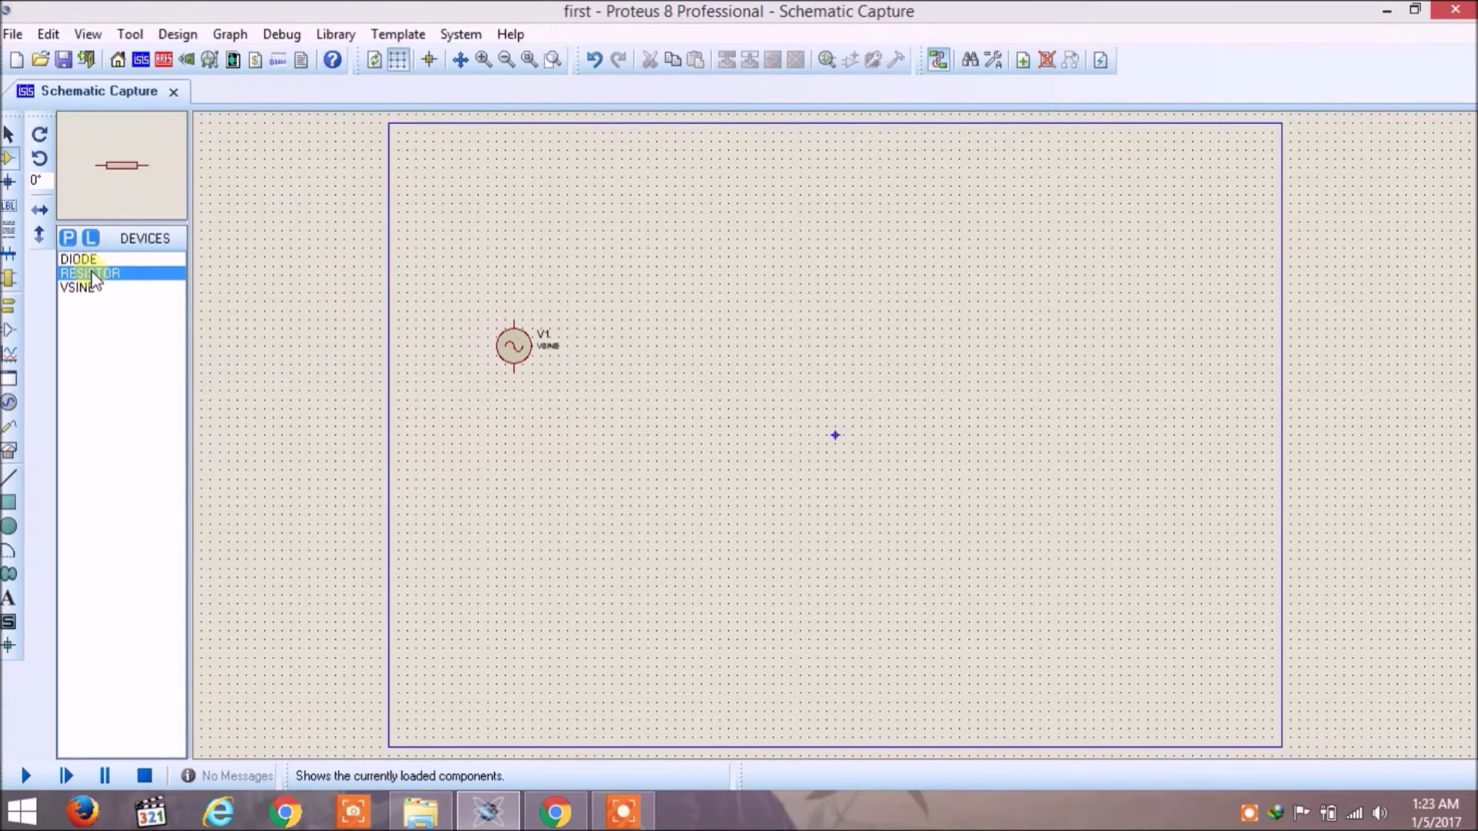
pyautogui.click(610, 290)
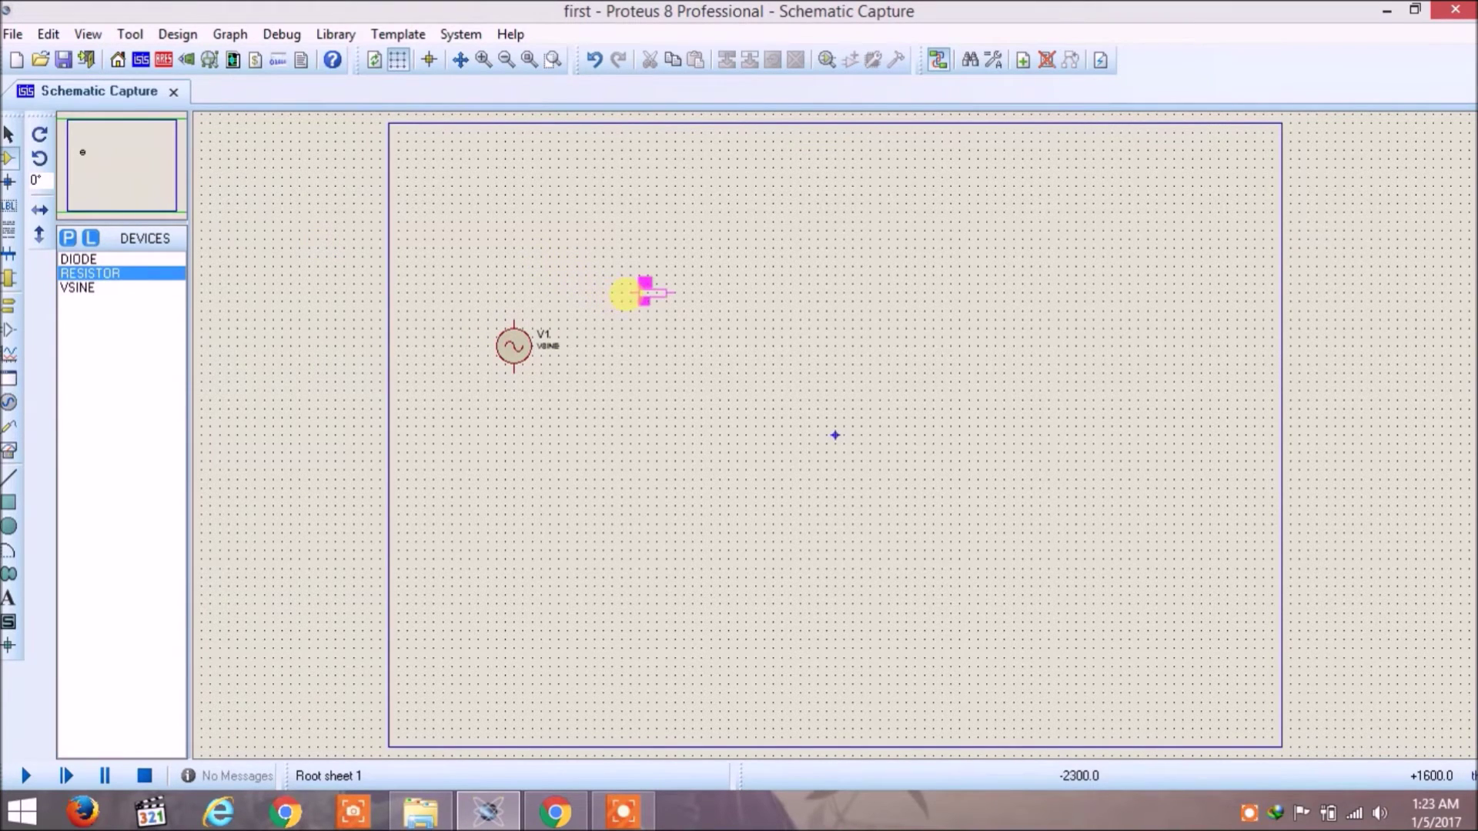
pyautogui.click(626, 291)
# Step: Place diode D1 and resistor R2 in a row to the right of R1
pyautogui.click(87, 259)
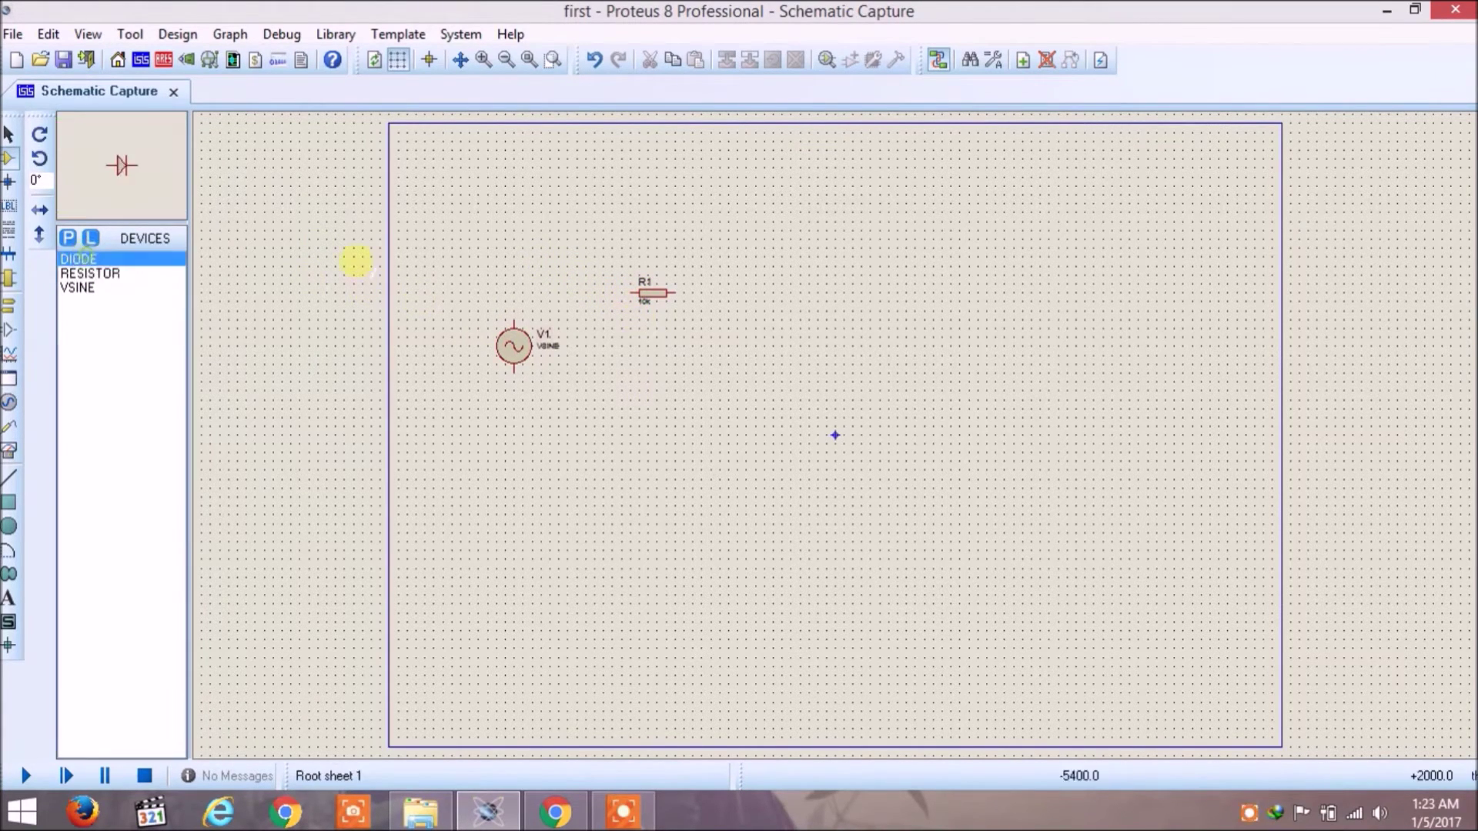
pyautogui.click(733, 292)
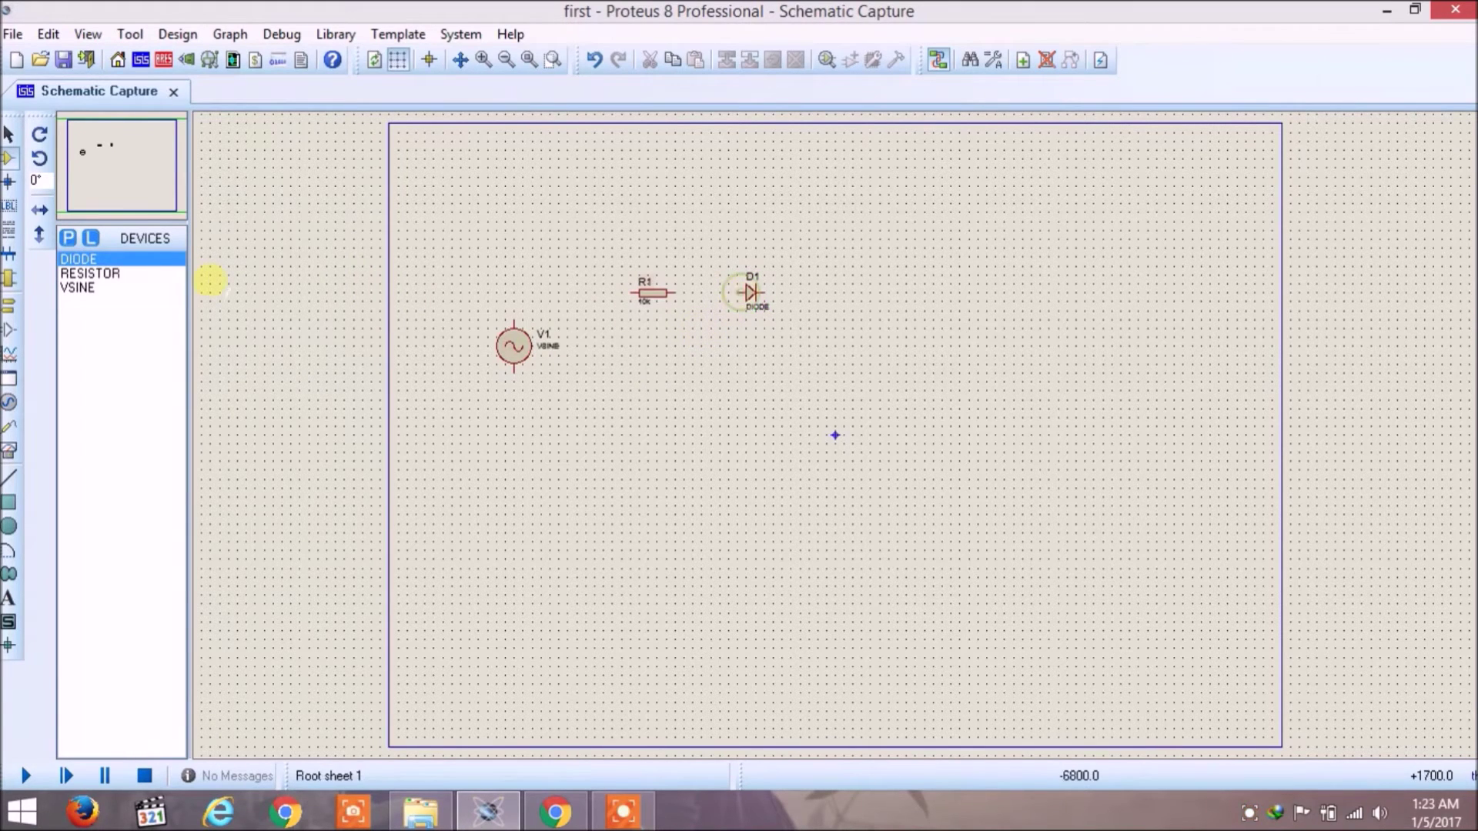
pyautogui.click(121, 274)
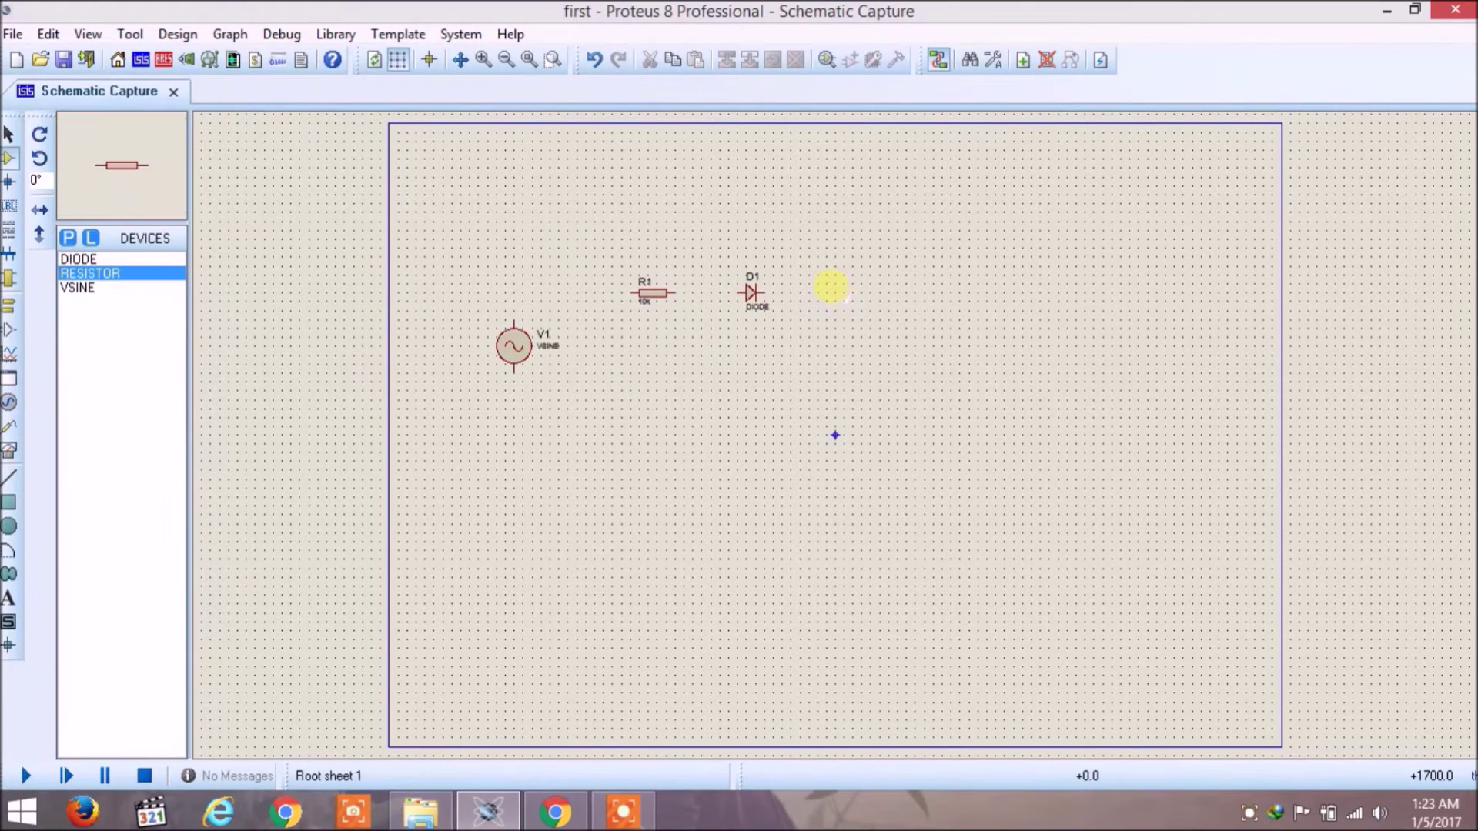
pyautogui.click(825, 291)
pyautogui.click(822, 291)
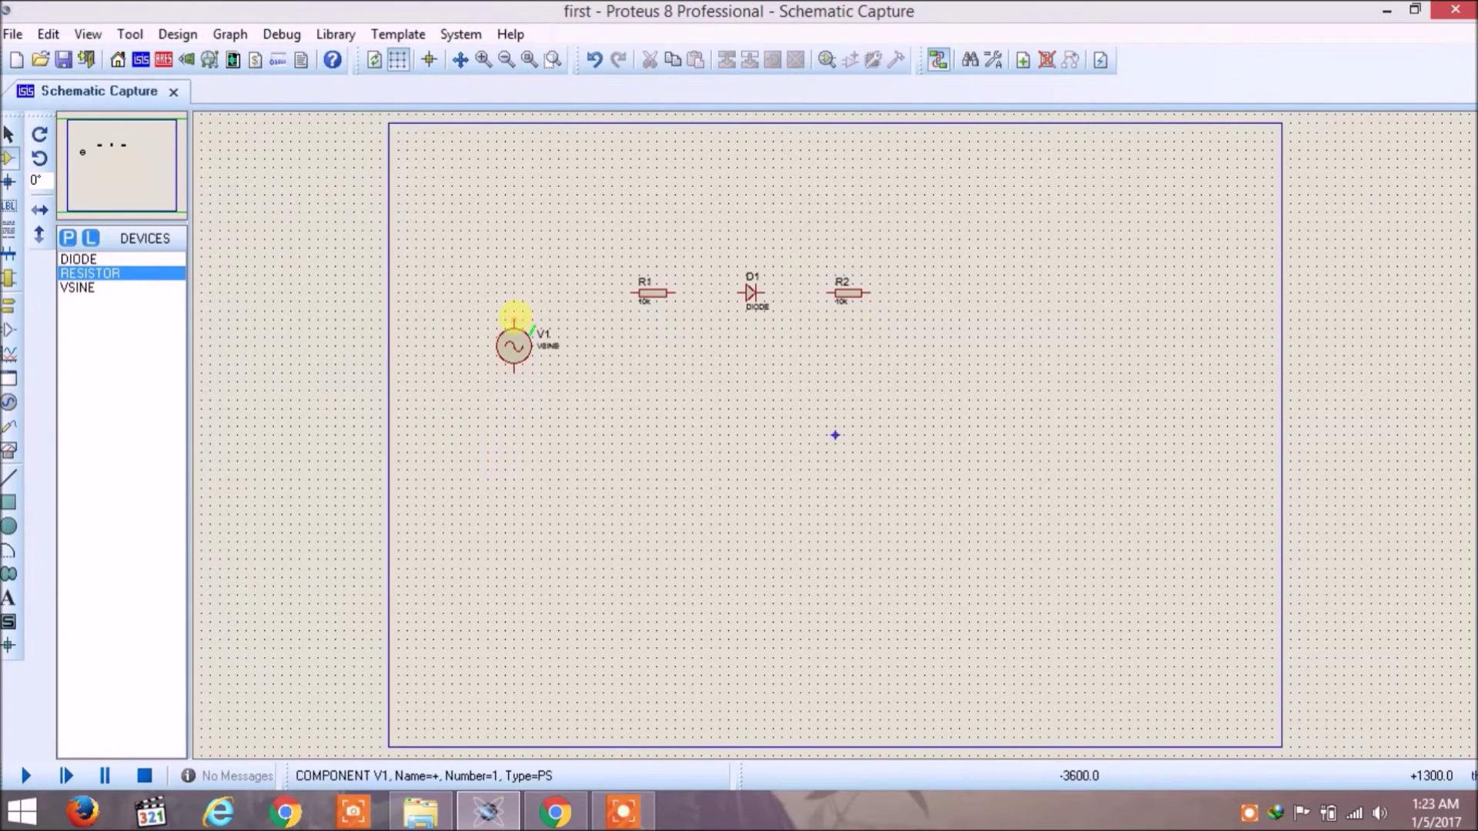
# Step: Wire V1→R1→D1→R2 and back to V1's bottom pin, then open V1's properties
pyautogui.click(513, 318)
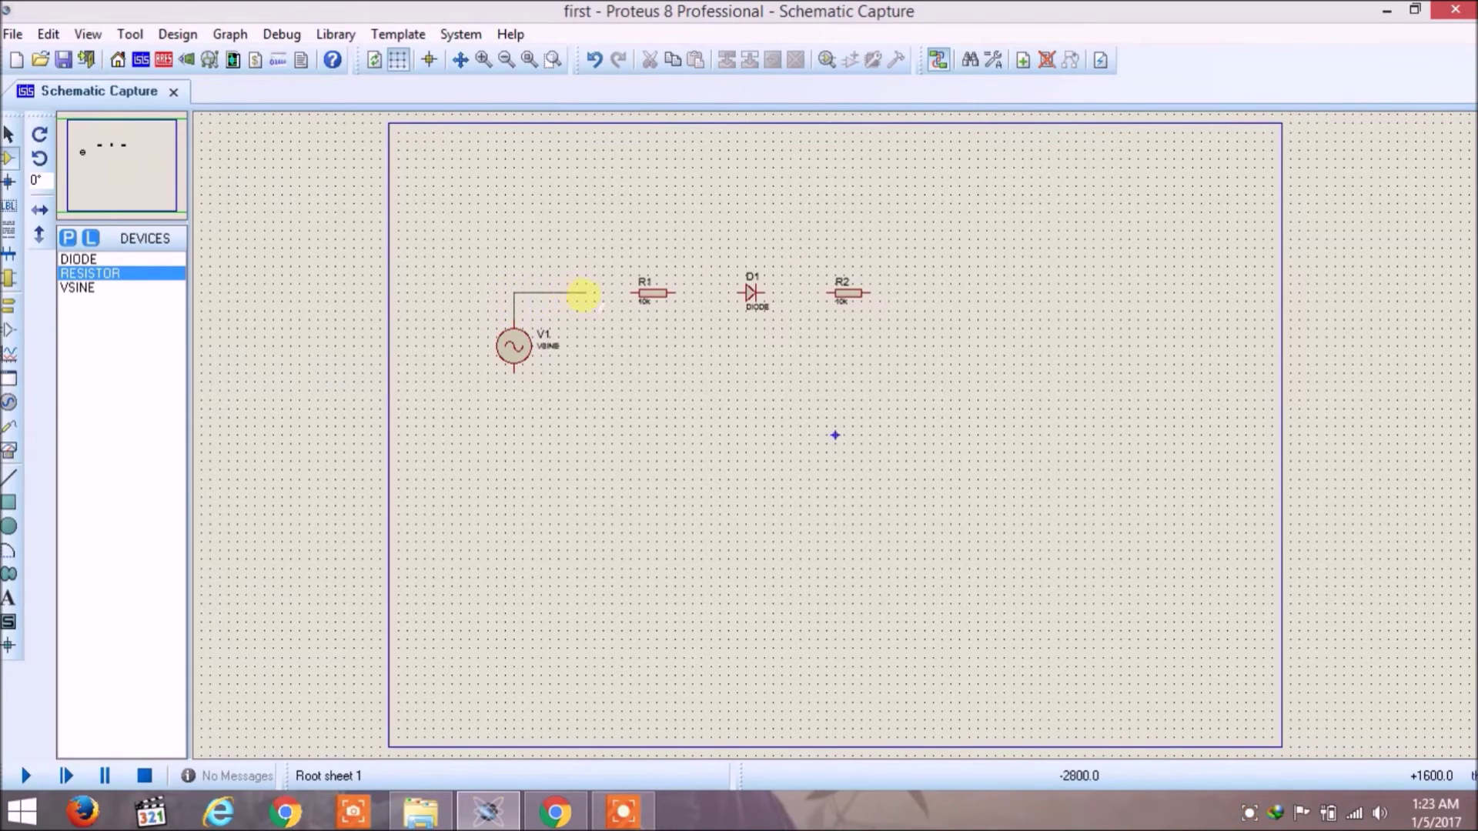
pyautogui.click(631, 293)
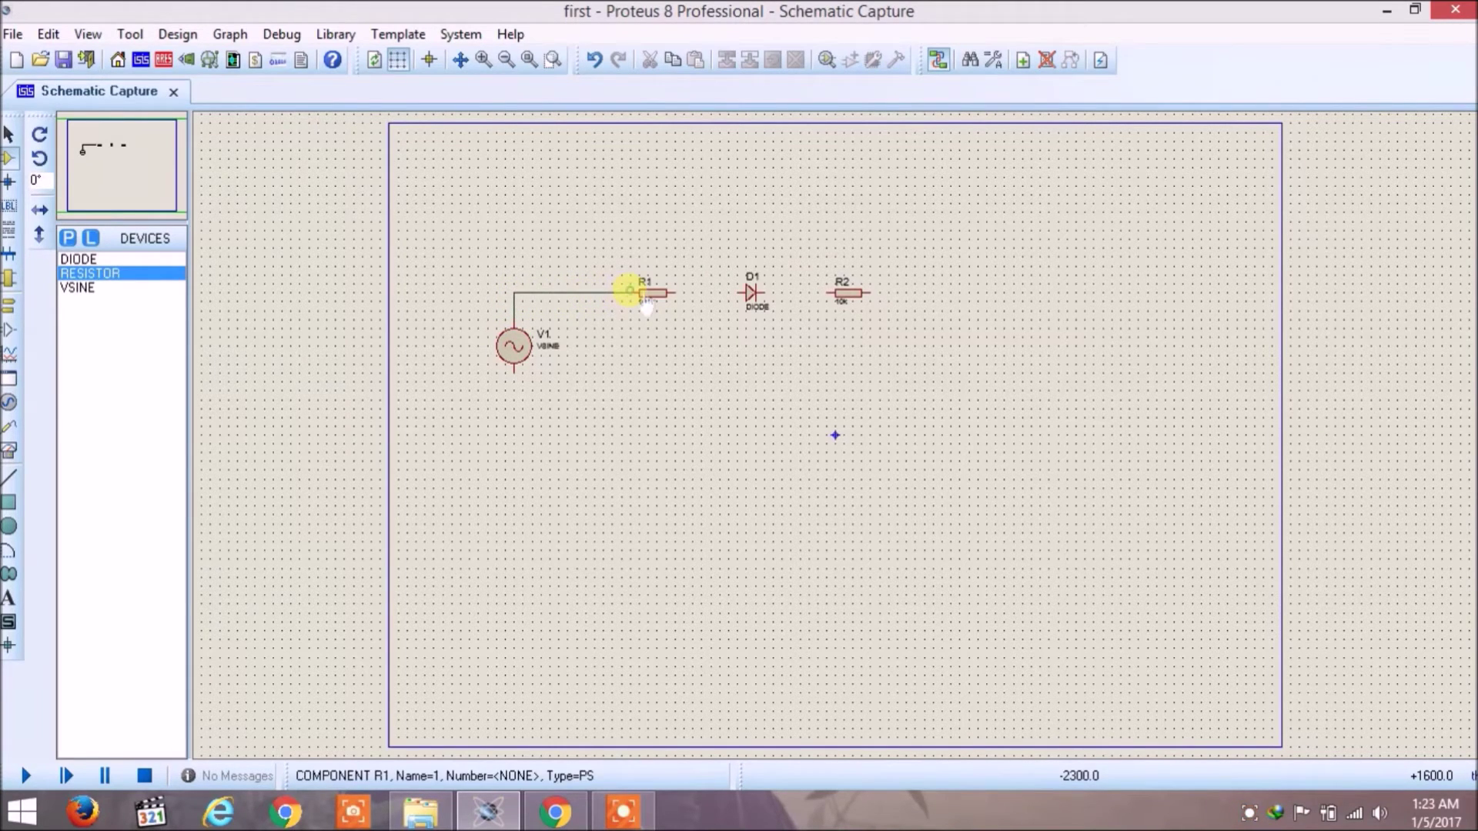
pyautogui.click(669, 292)
pyautogui.click(737, 293)
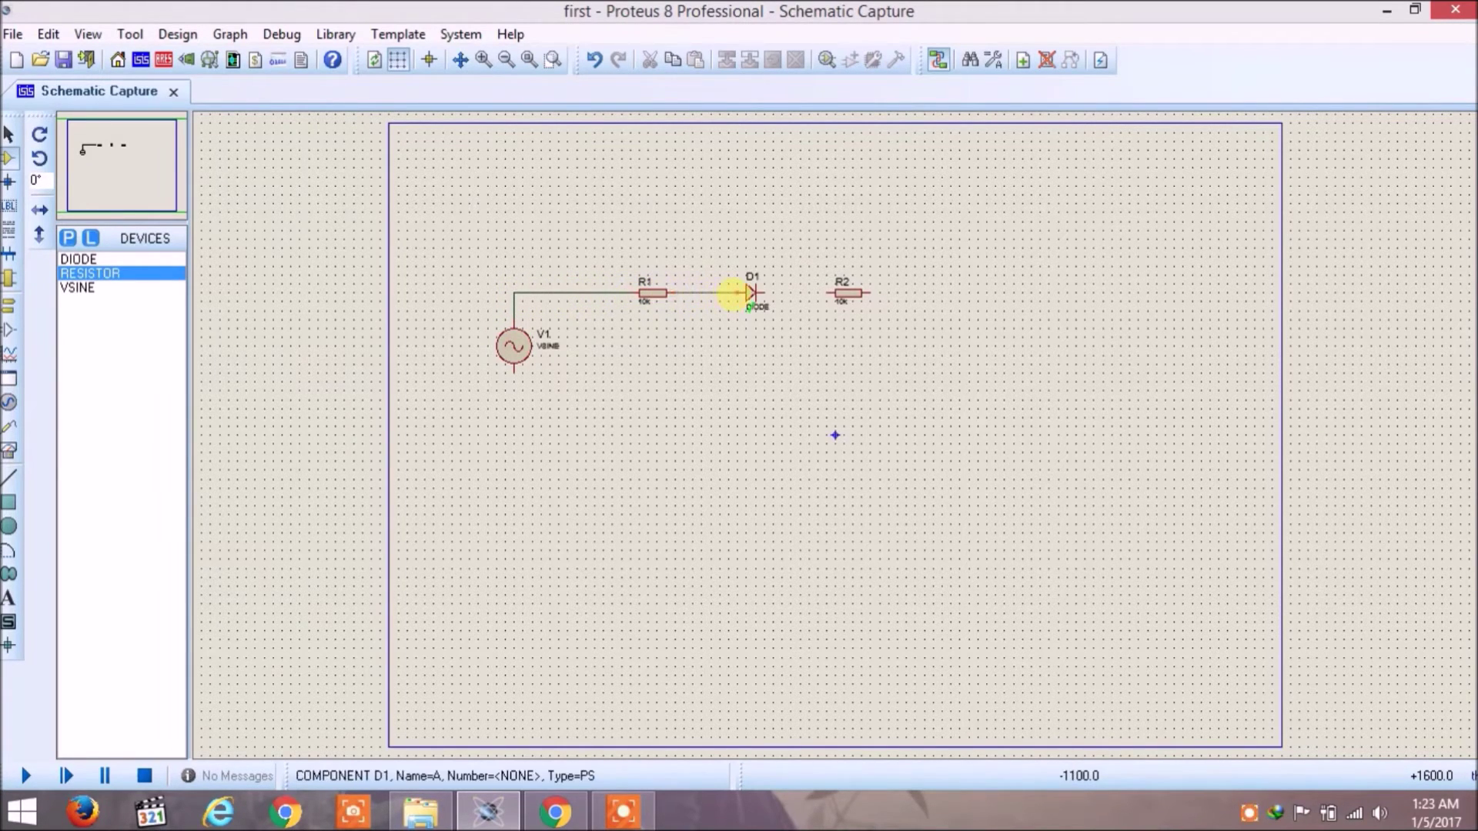
pyautogui.click(760, 292)
pyautogui.click(824, 293)
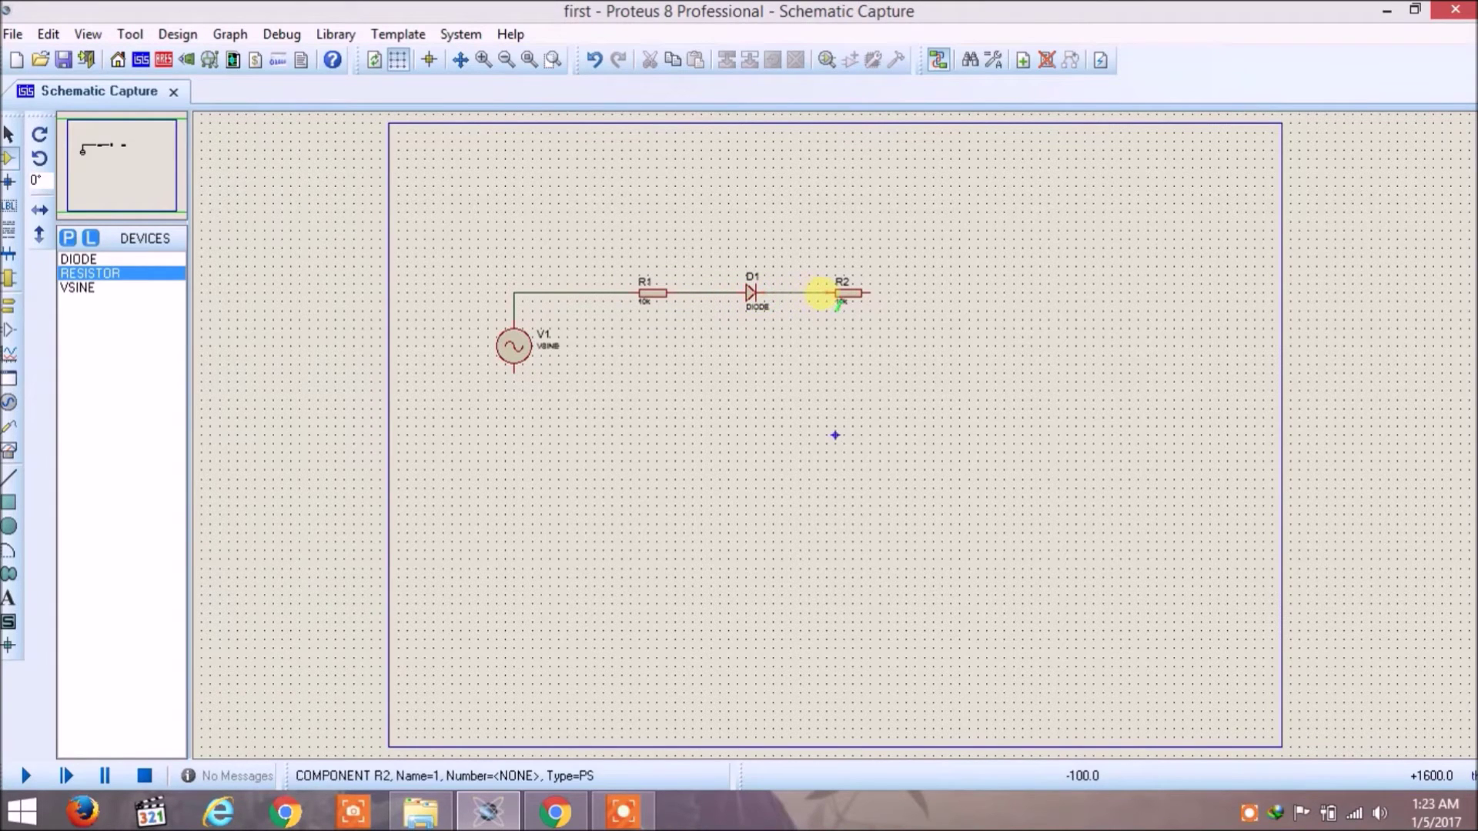
pyautogui.click(869, 292)
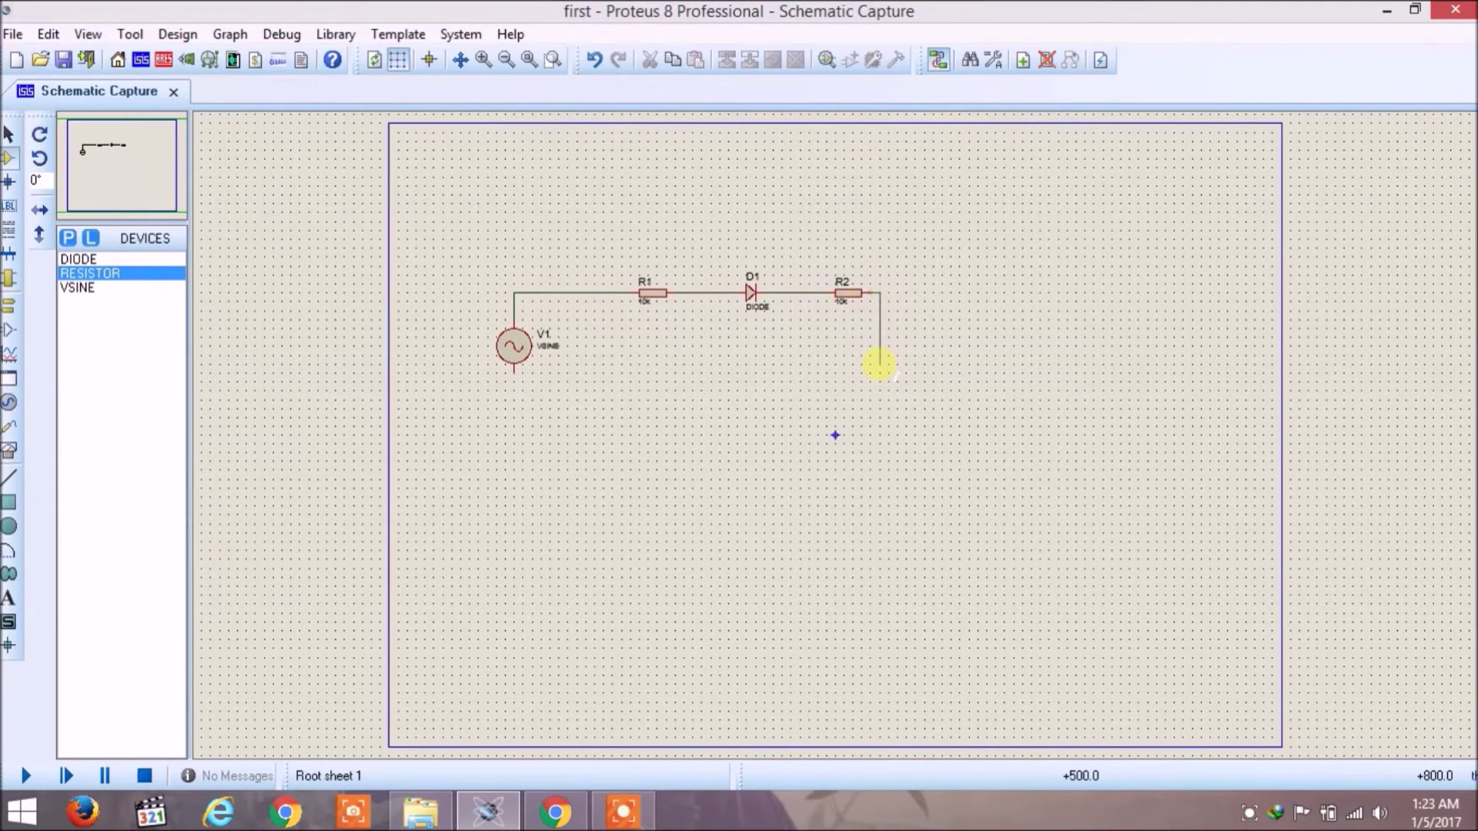
pyautogui.click(515, 374)
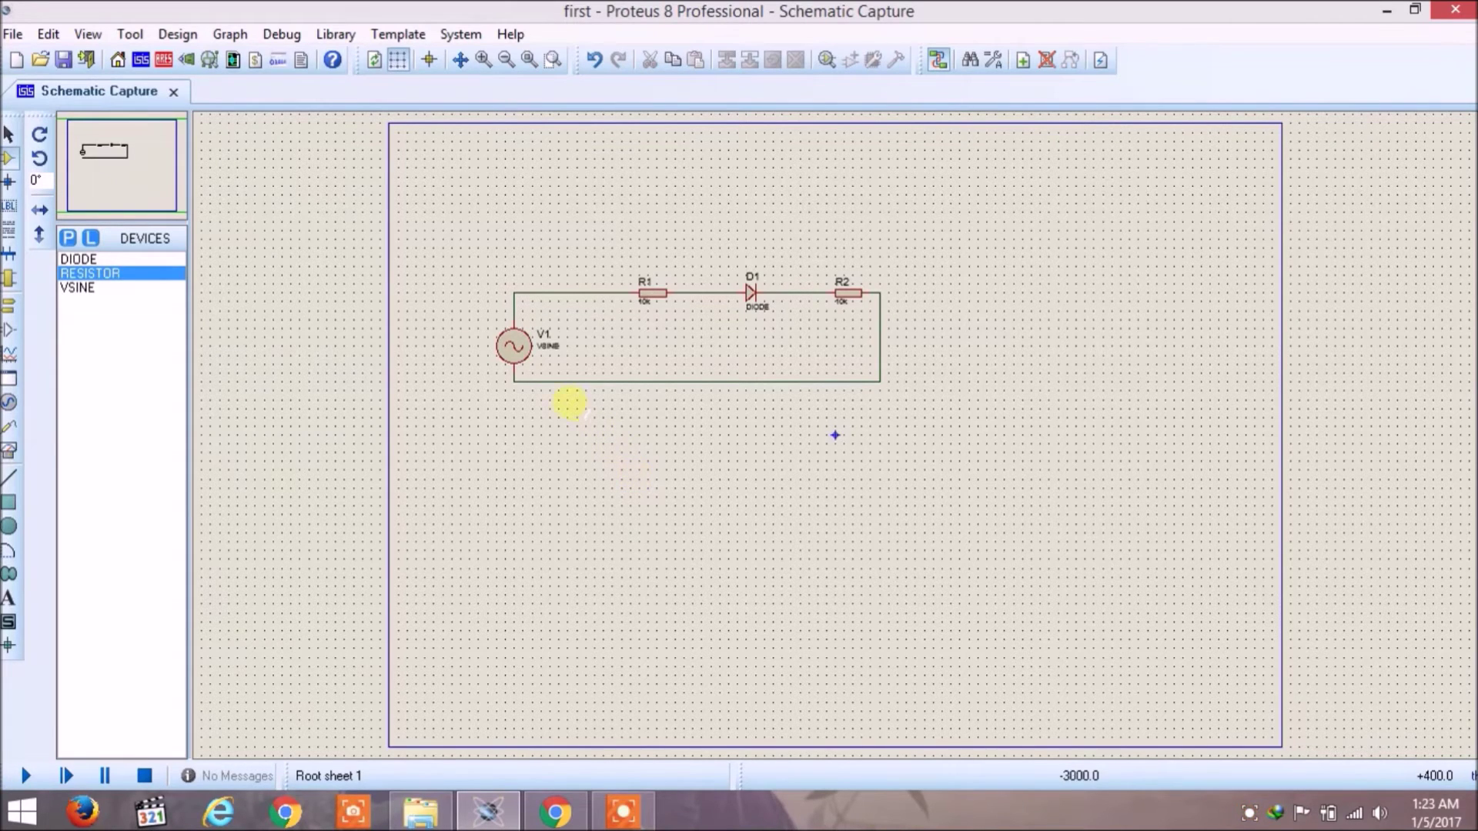
pyautogui.doubleClick(536, 358)
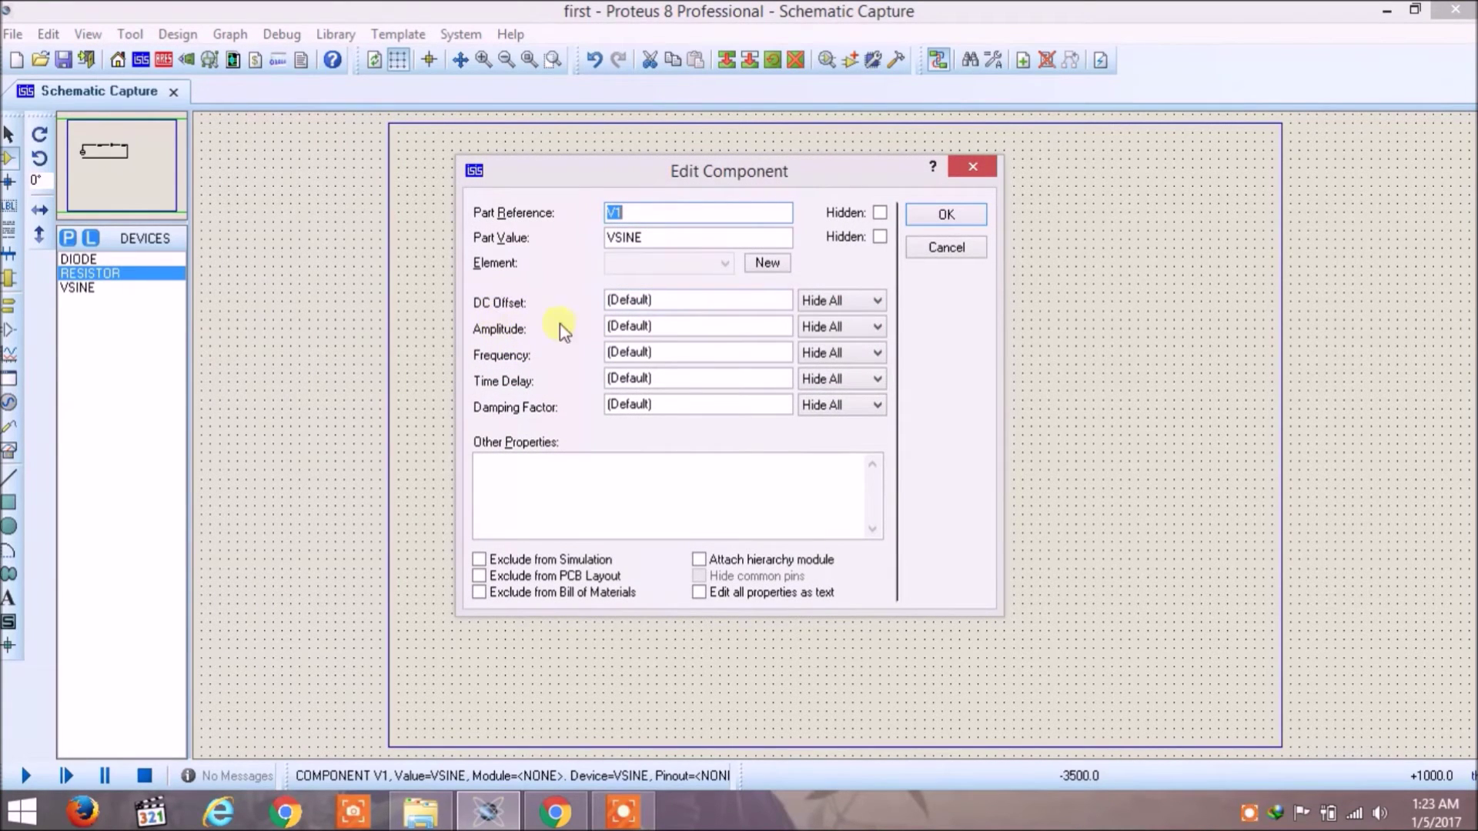
# Step: Set V1's amplitude to 220 and frequency to 50, and confirm
pyautogui.click(673, 327)
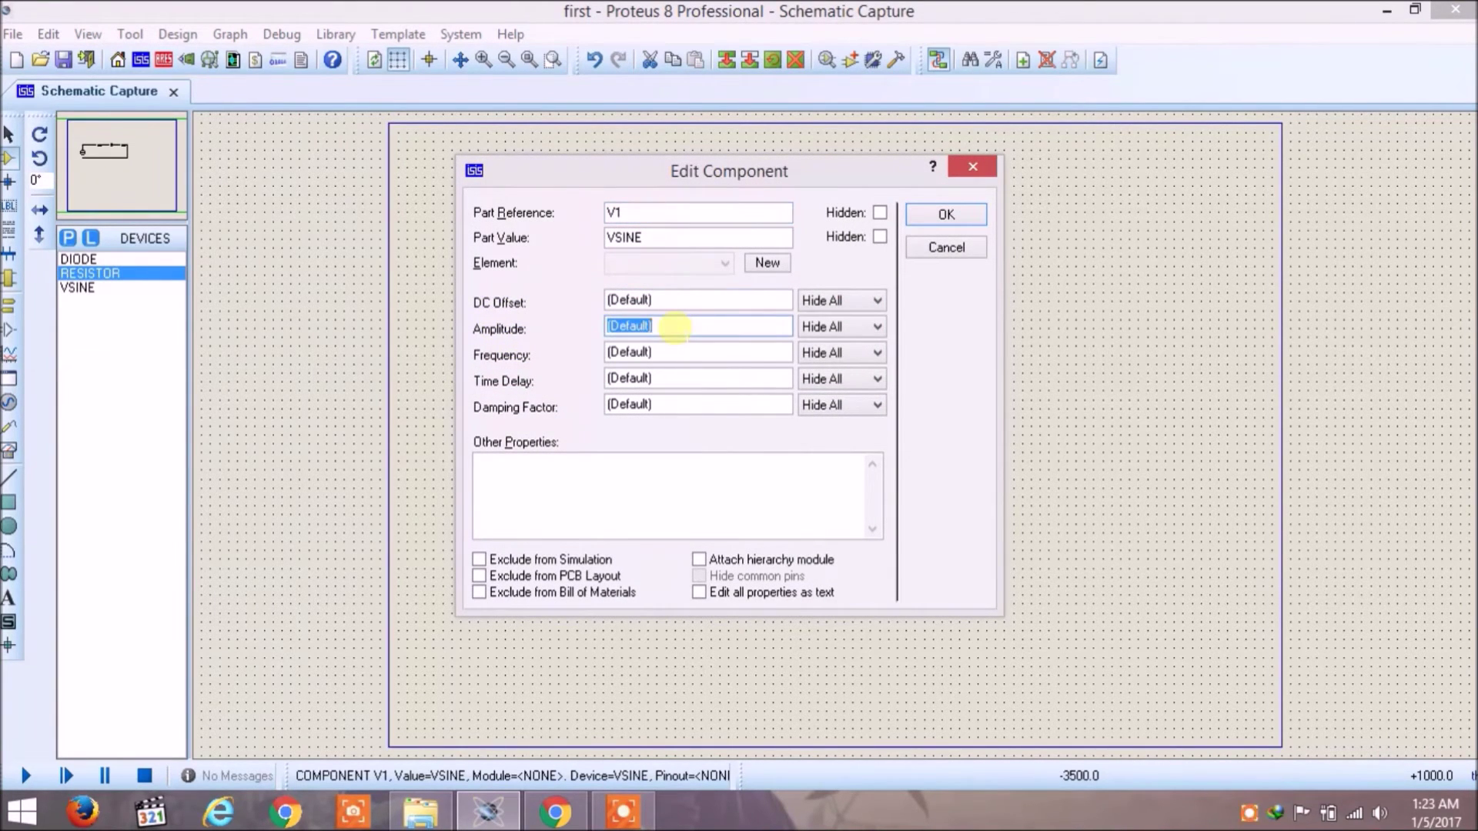
pyautogui.write('220v')
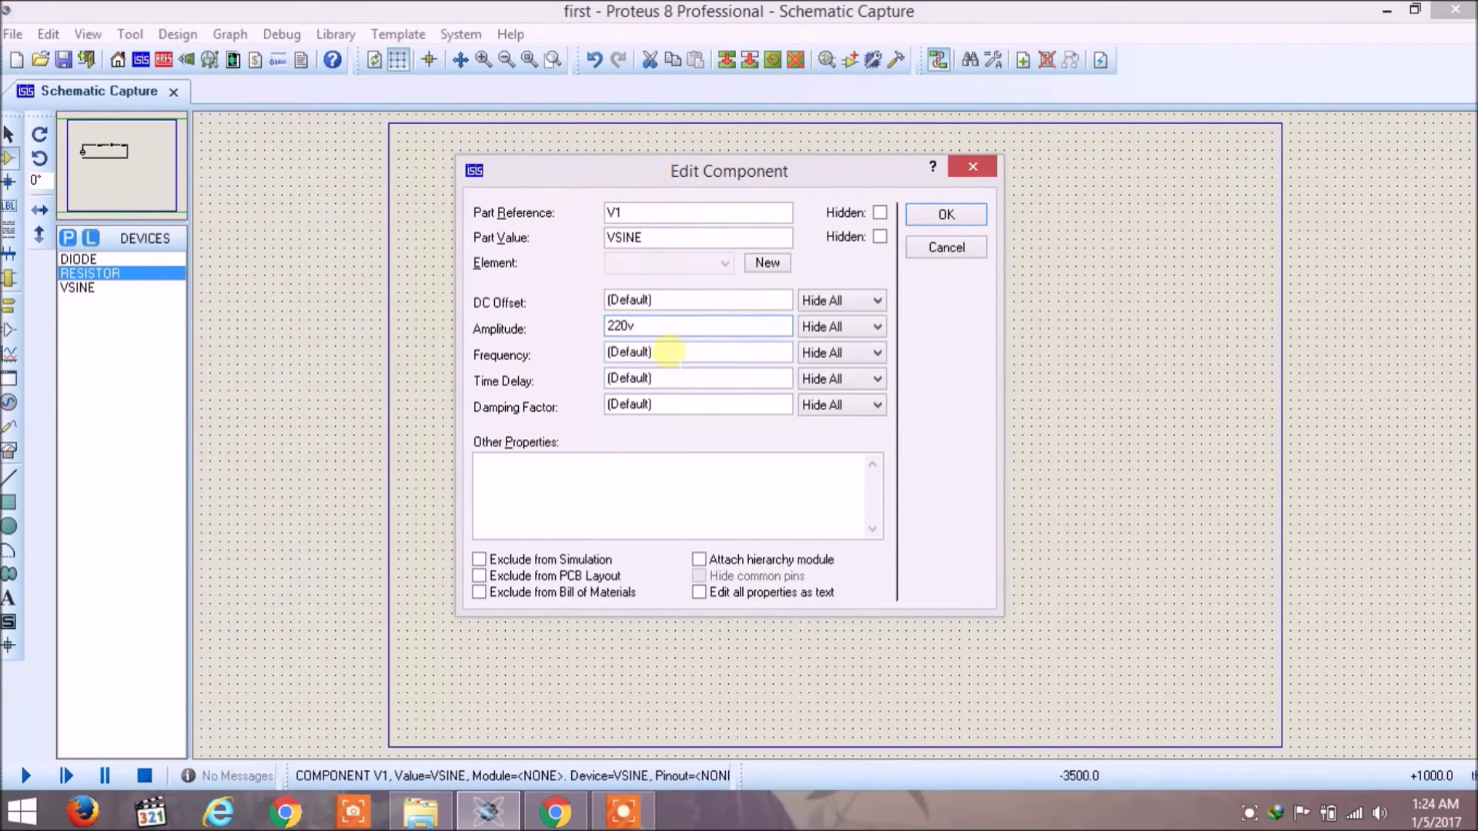
pyautogui.click(666, 352)
pyautogui.write('50')
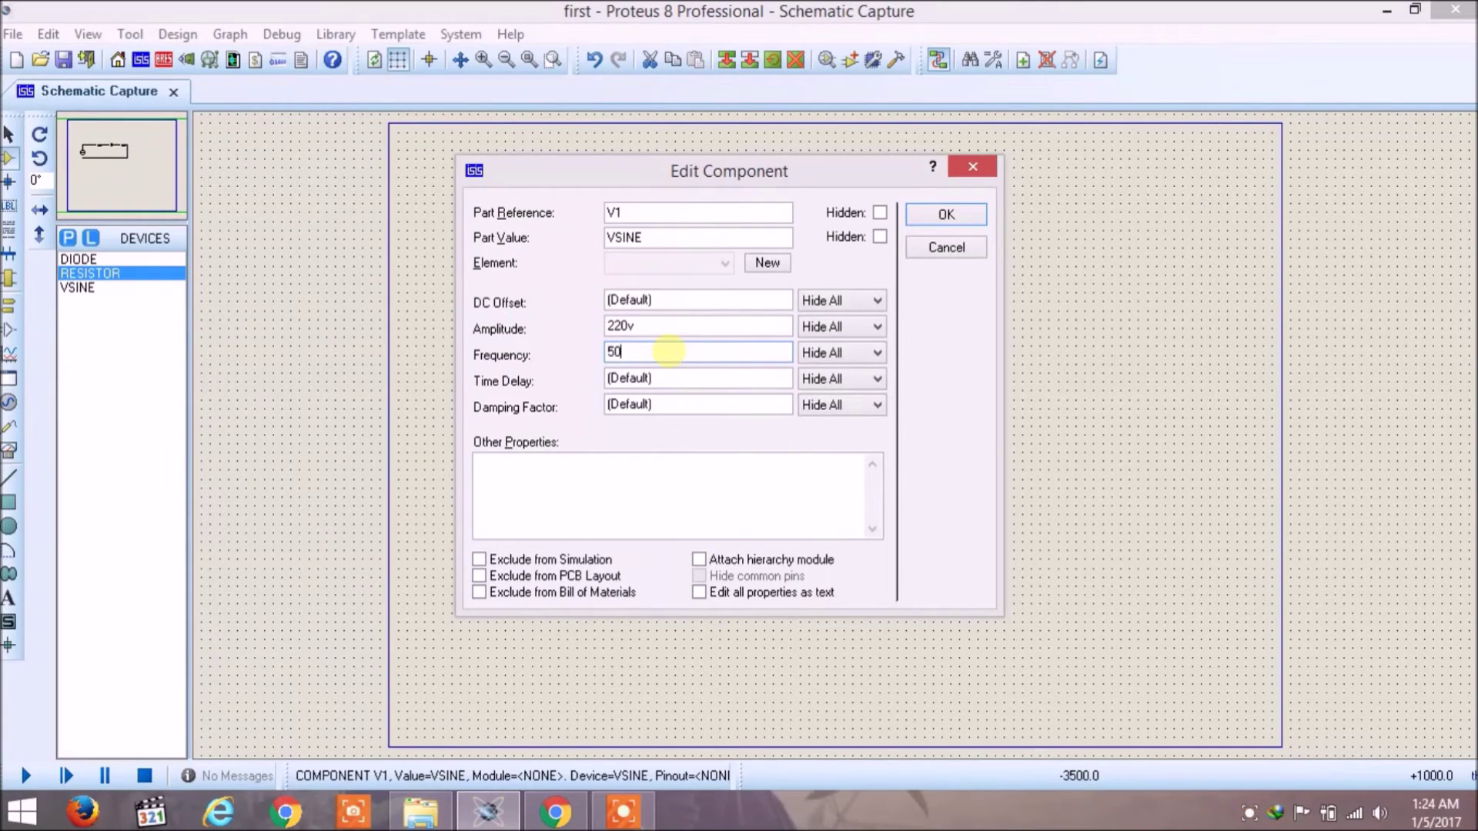
pyautogui.click(947, 216)
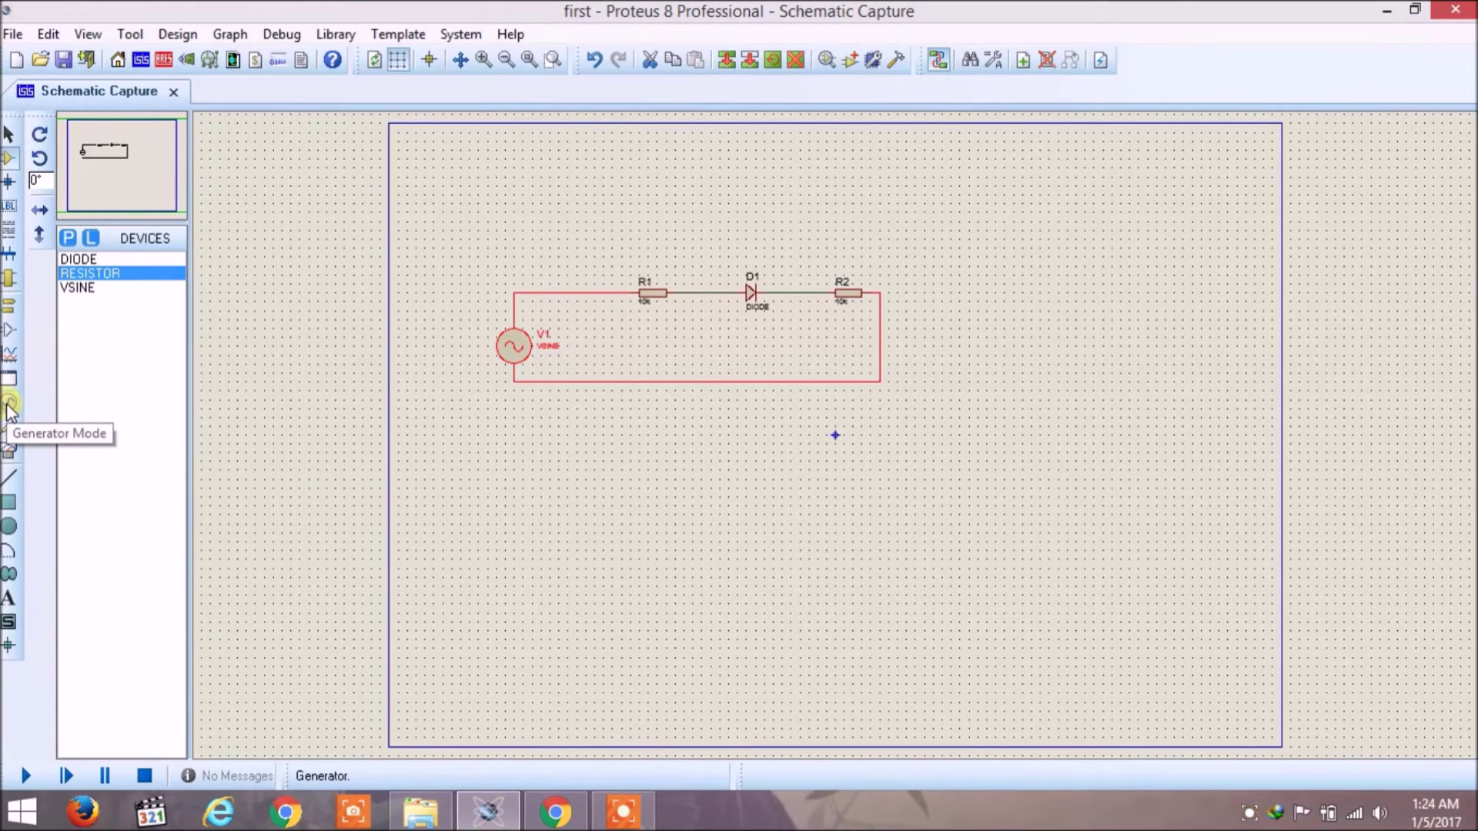
# Step: Place an oscilloscope to the right of R2 from the virtual instruments list
pyautogui.click(10, 452)
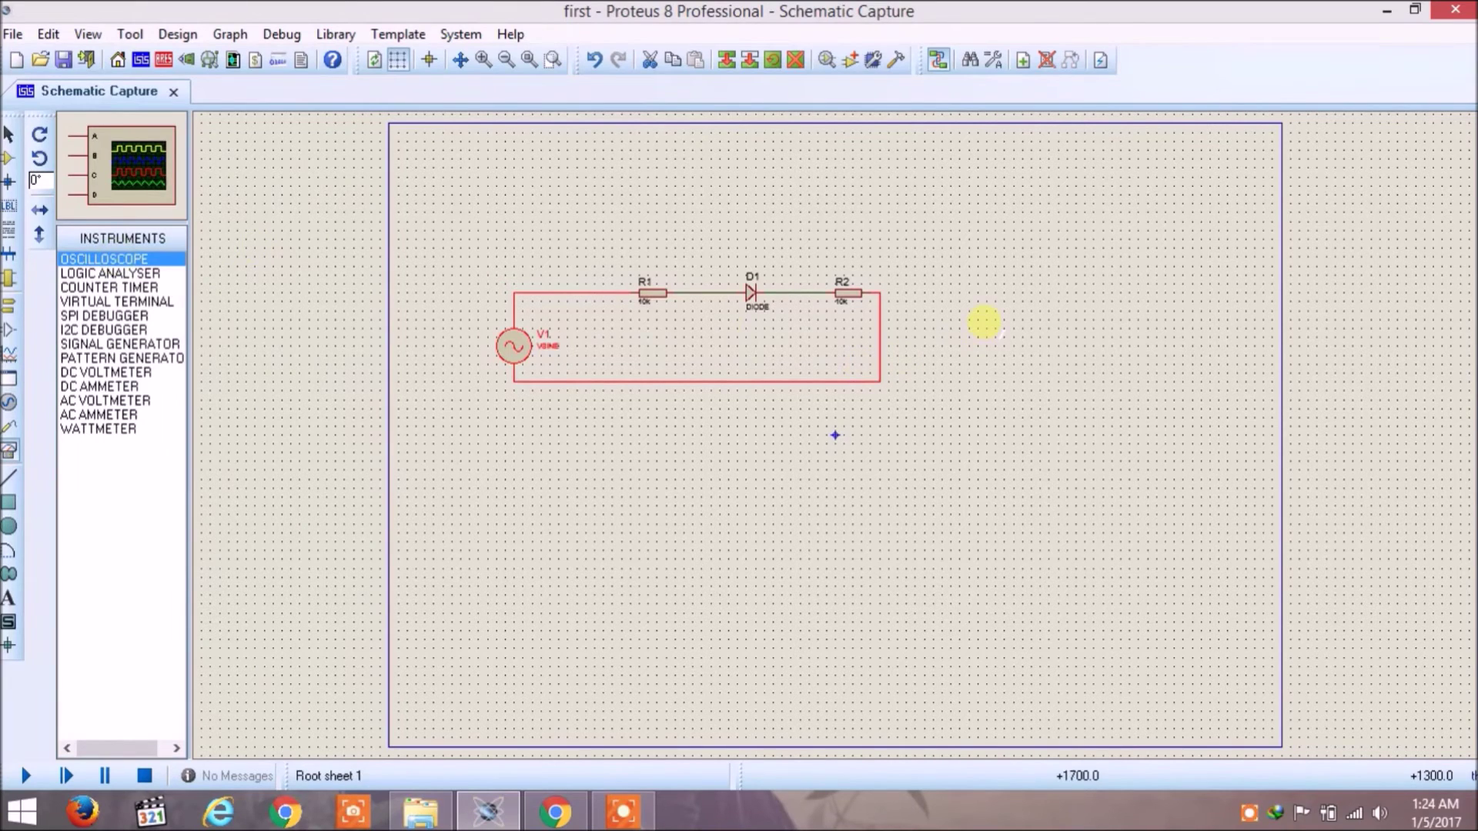
pyautogui.click(982, 321)
pyautogui.click(1027, 320)
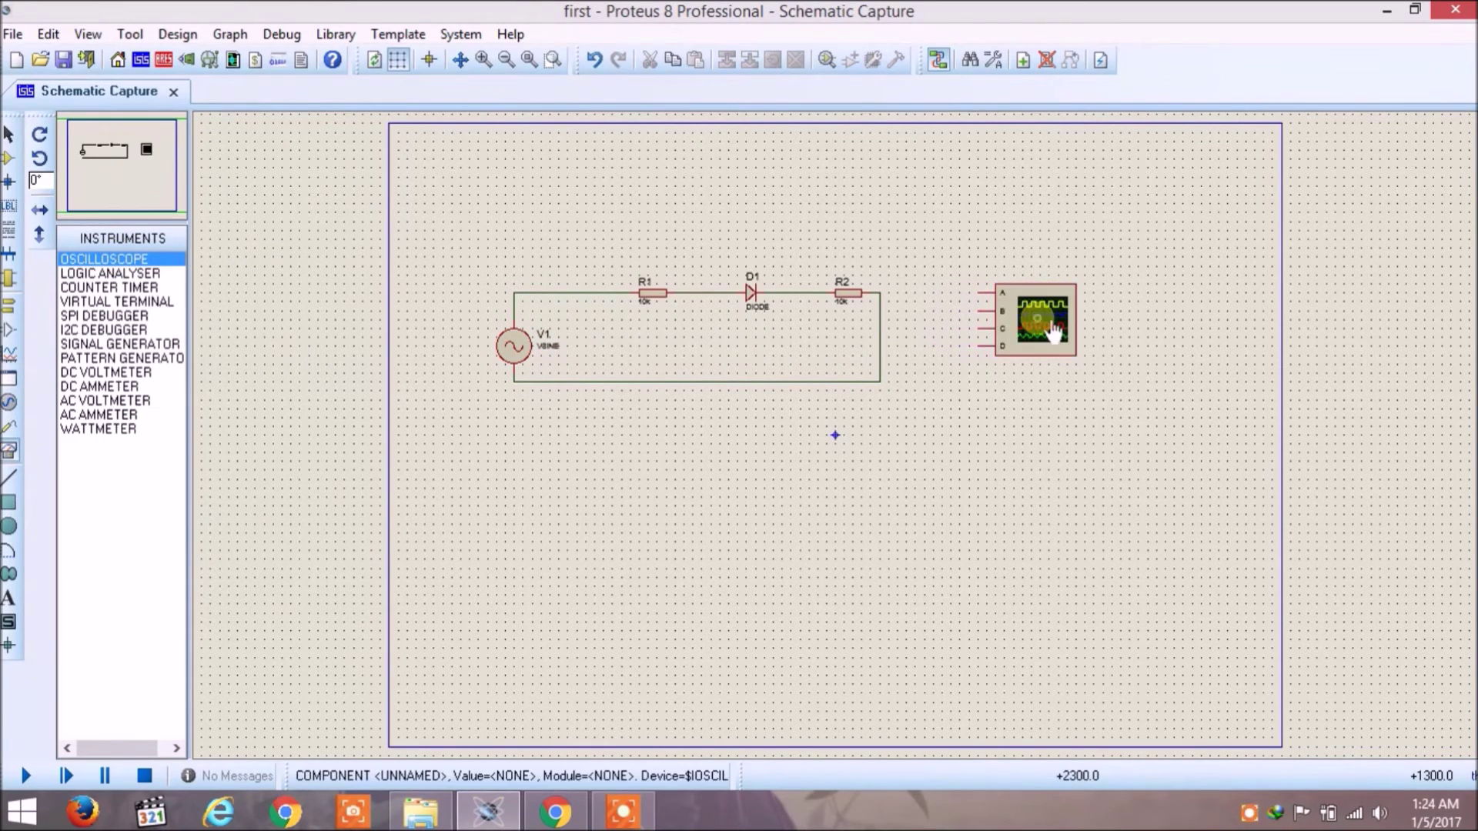
# Step: Place an AC voltmeter above the circuit and begin a wire from its + pin
pyautogui.click(99, 401)
pyautogui.click(636, 211)
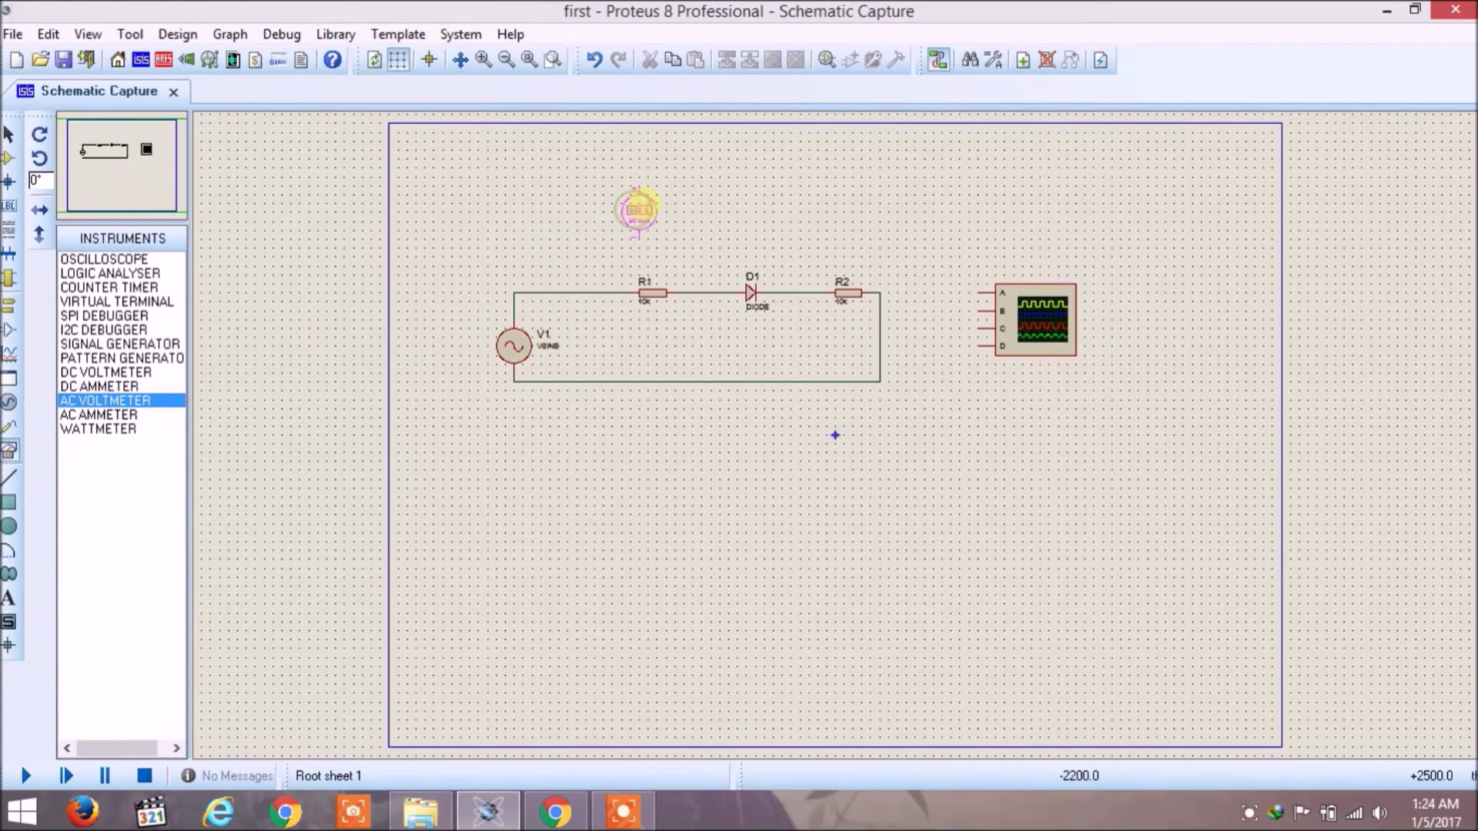
pyautogui.click(683, 186)
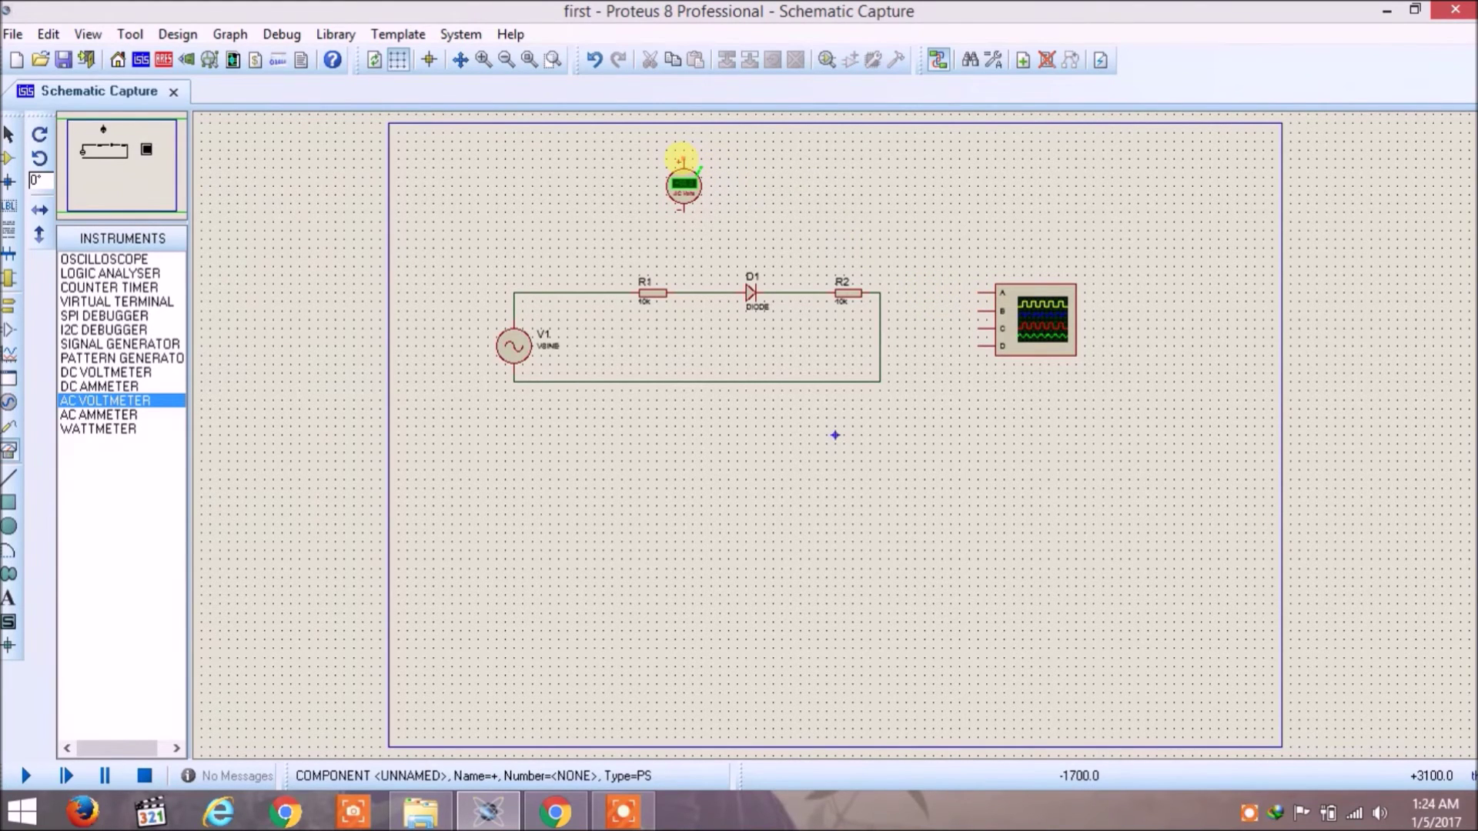
pyautogui.click(680, 160)
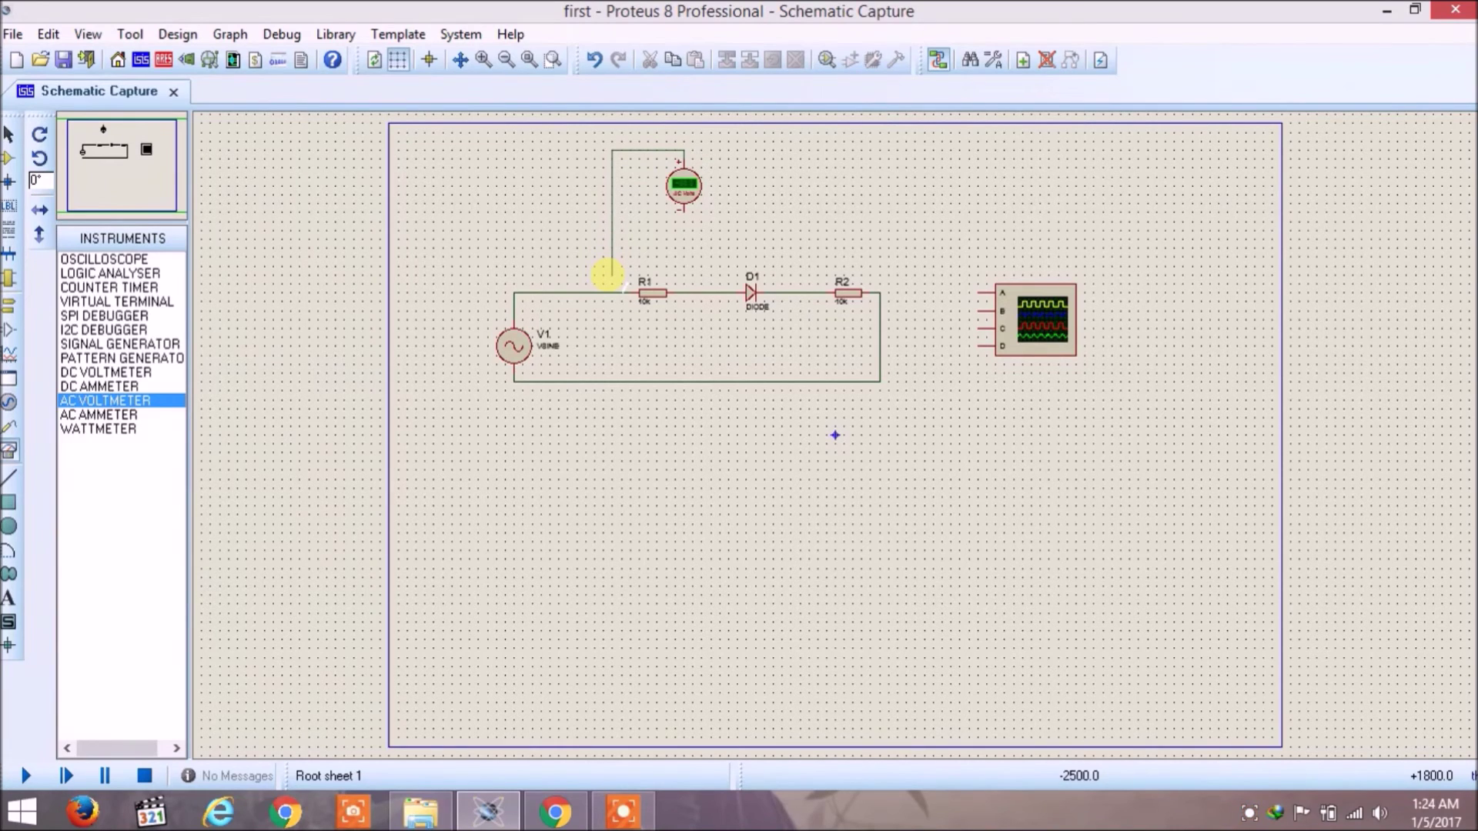
# Step: Wire the AC voltmeter between the R1 input line and the bottom circuit wire
pyautogui.click(610, 293)
pyautogui.click(683, 213)
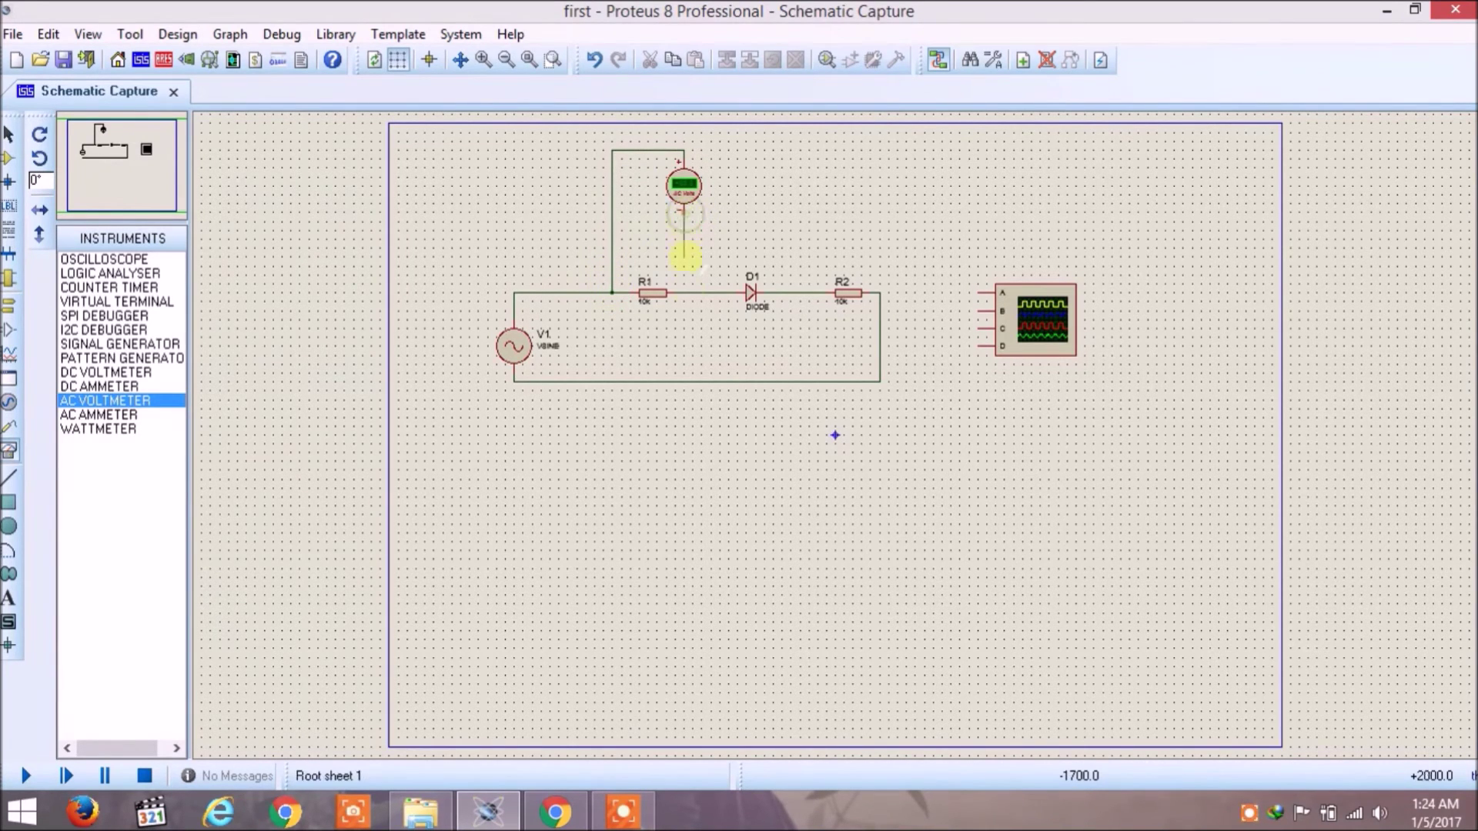
pyautogui.click(685, 380)
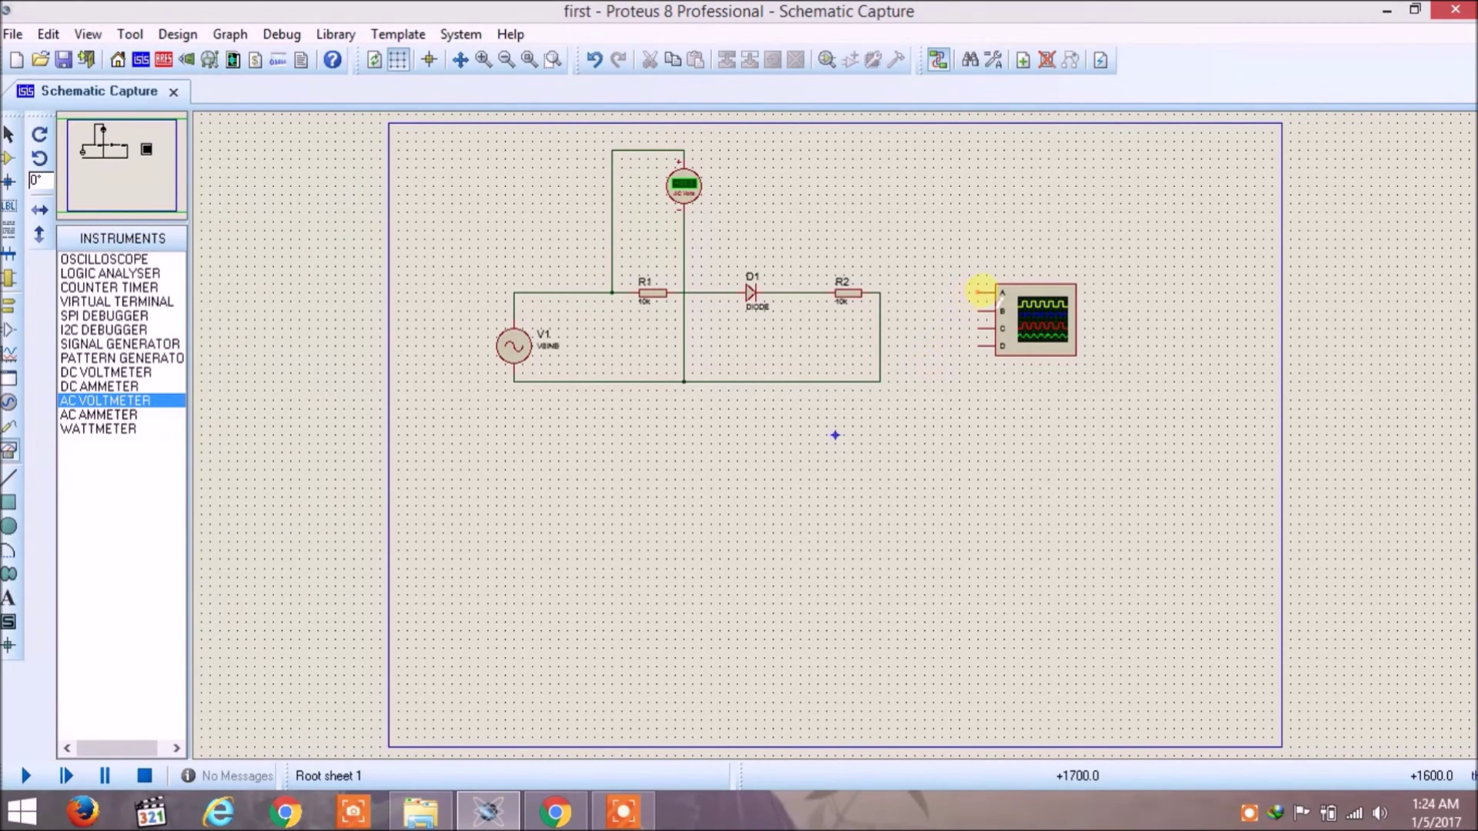
# Step: Connect oscilloscope channel A to the R1 input node and channel B to the D1–R2 node
pyautogui.click(977, 291)
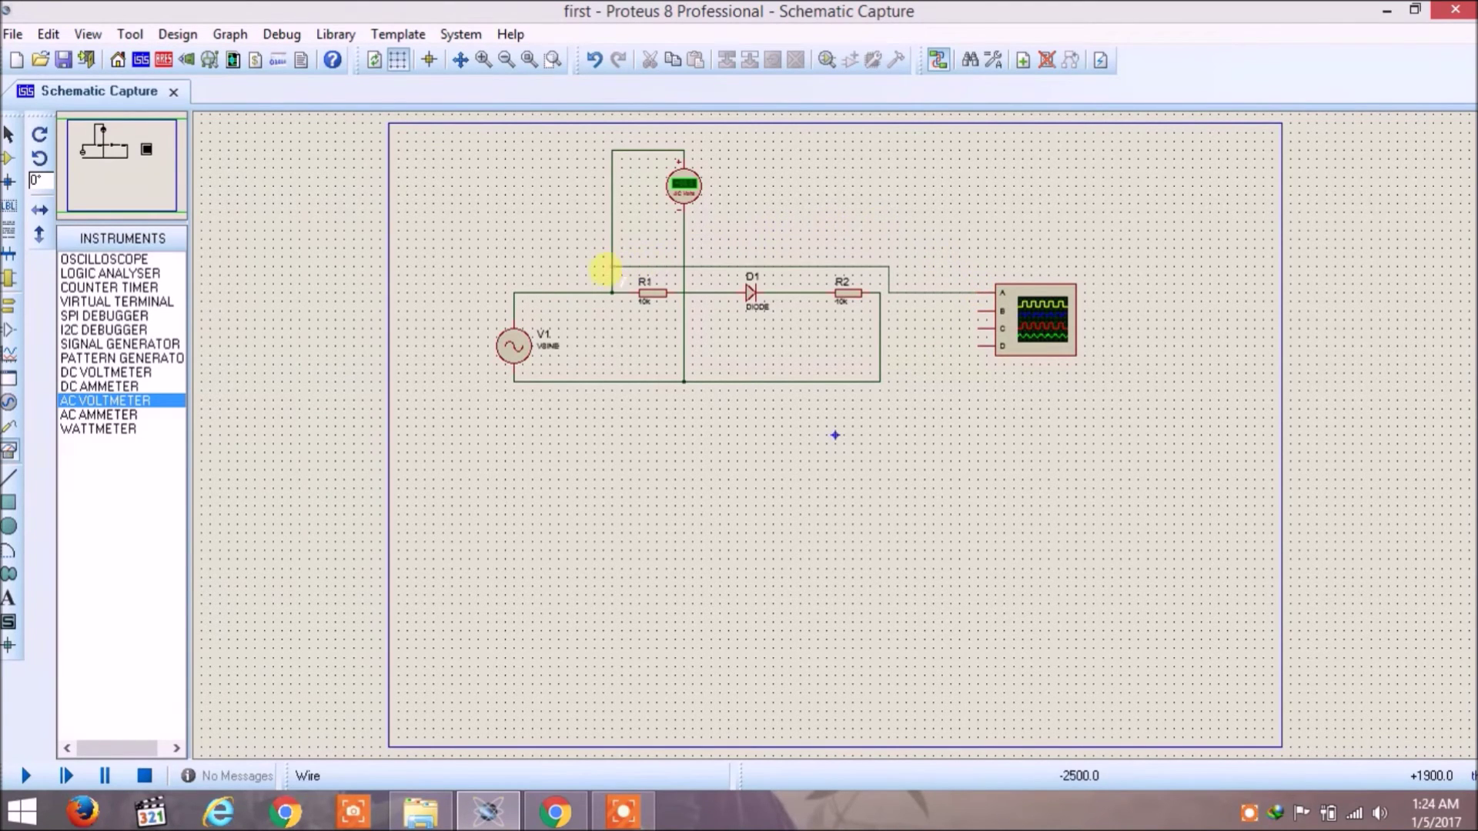
pyautogui.click(587, 291)
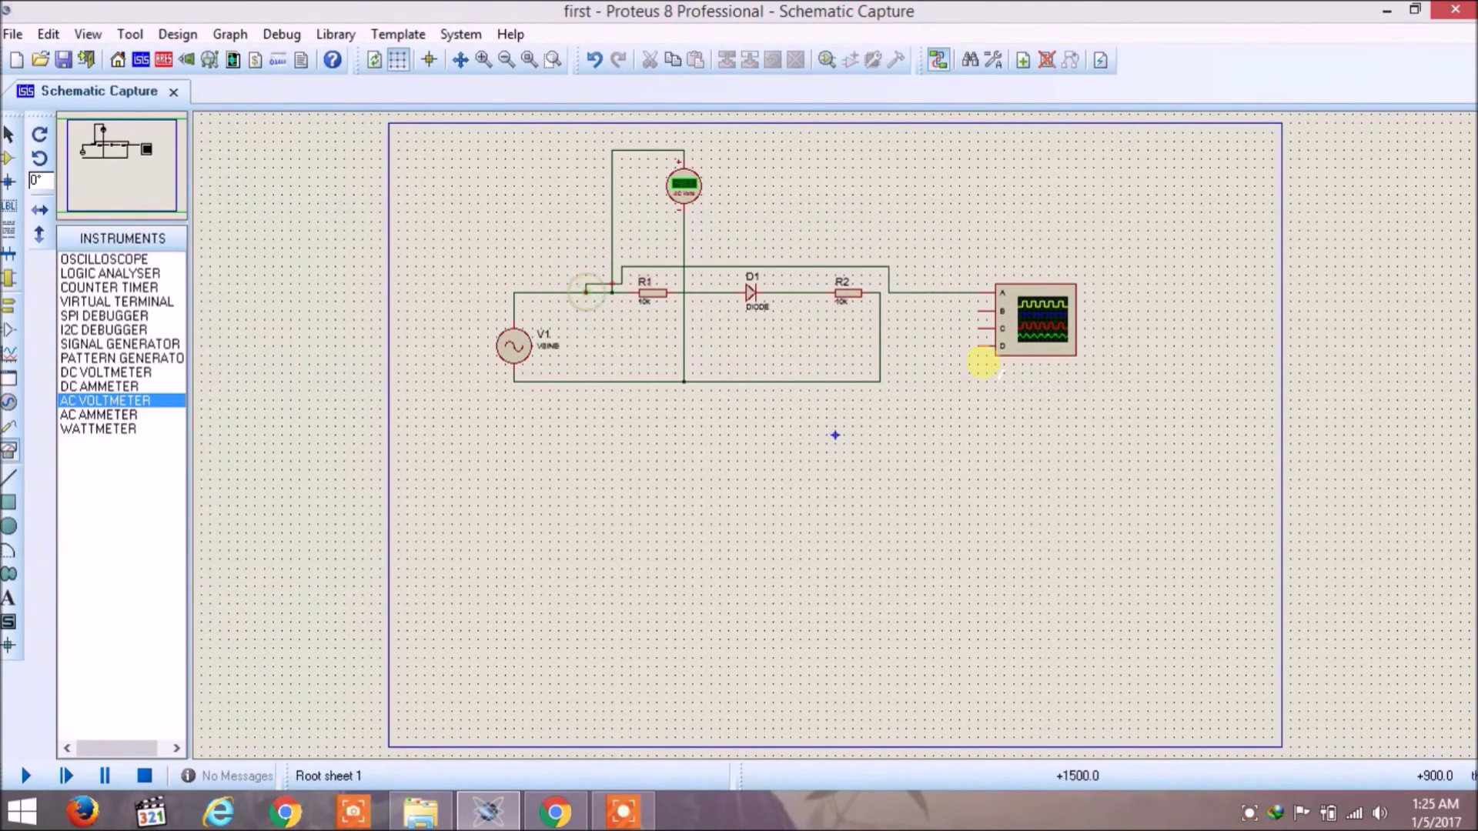
pyautogui.click(977, 311)
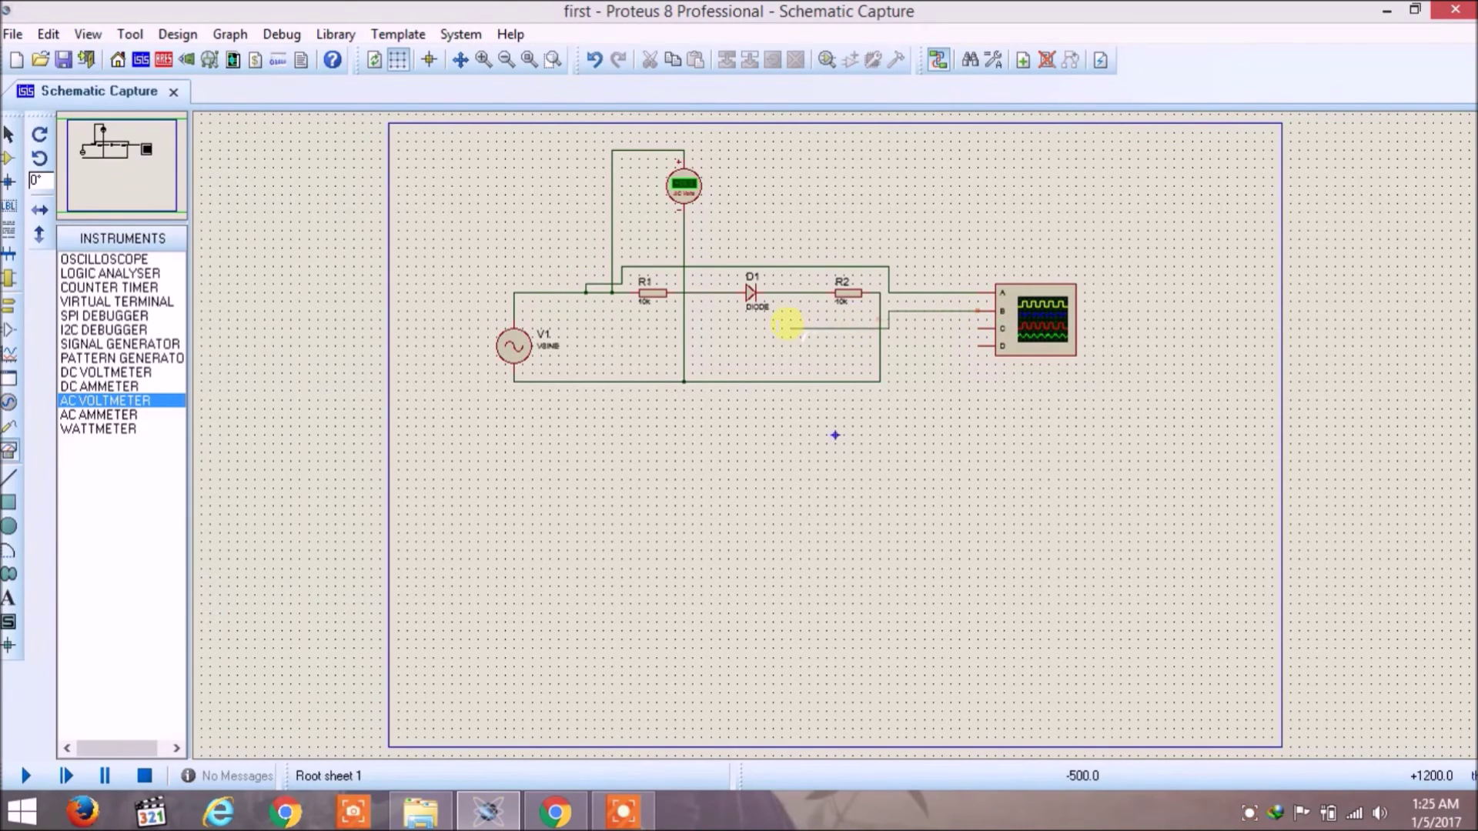
pyautogui.click(788, 292)
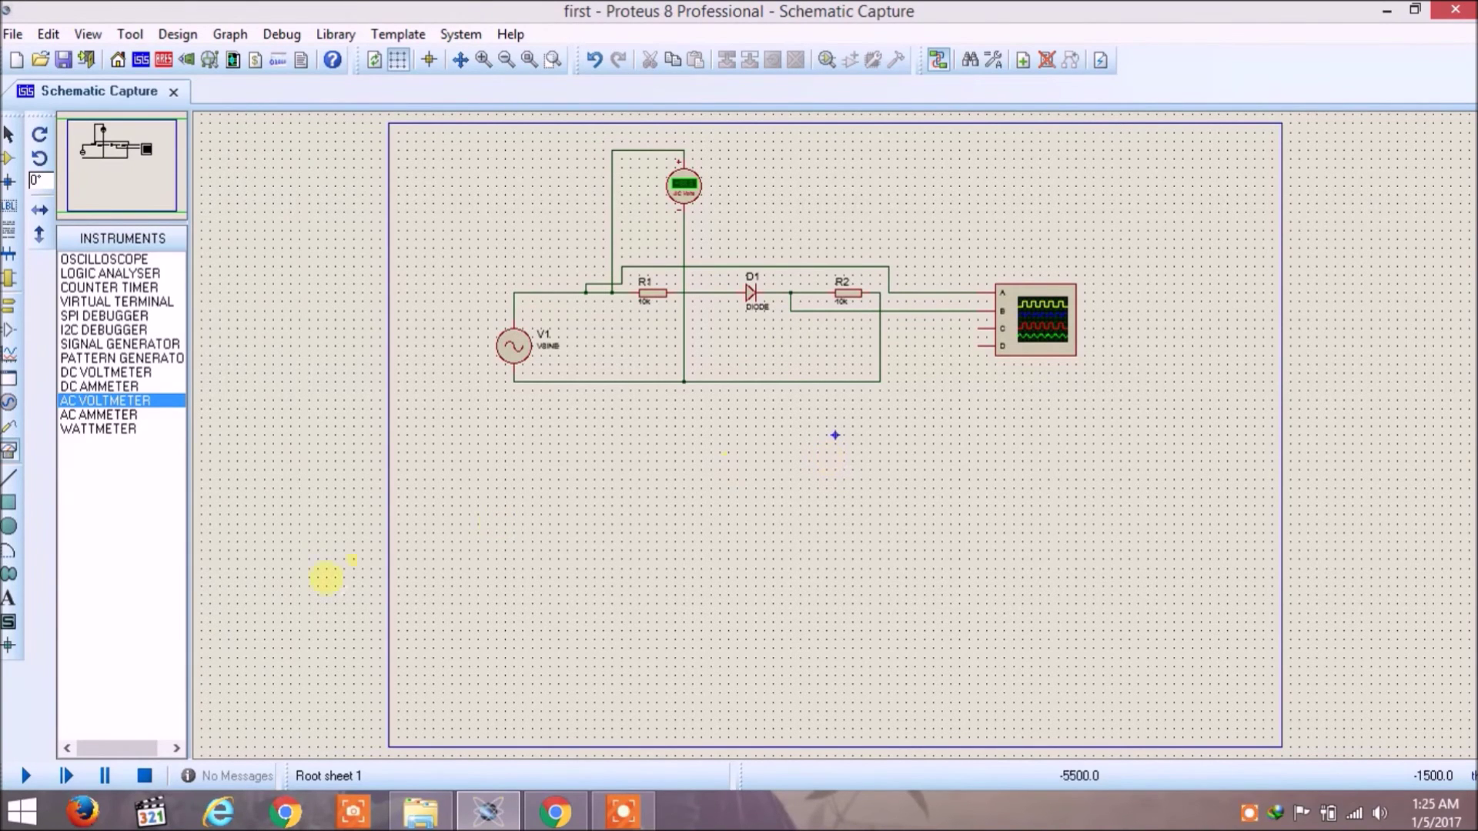
# Step: Start the simulation and set the oscilloscope's channel A scale to 20
pyautogui.click(24, 777)
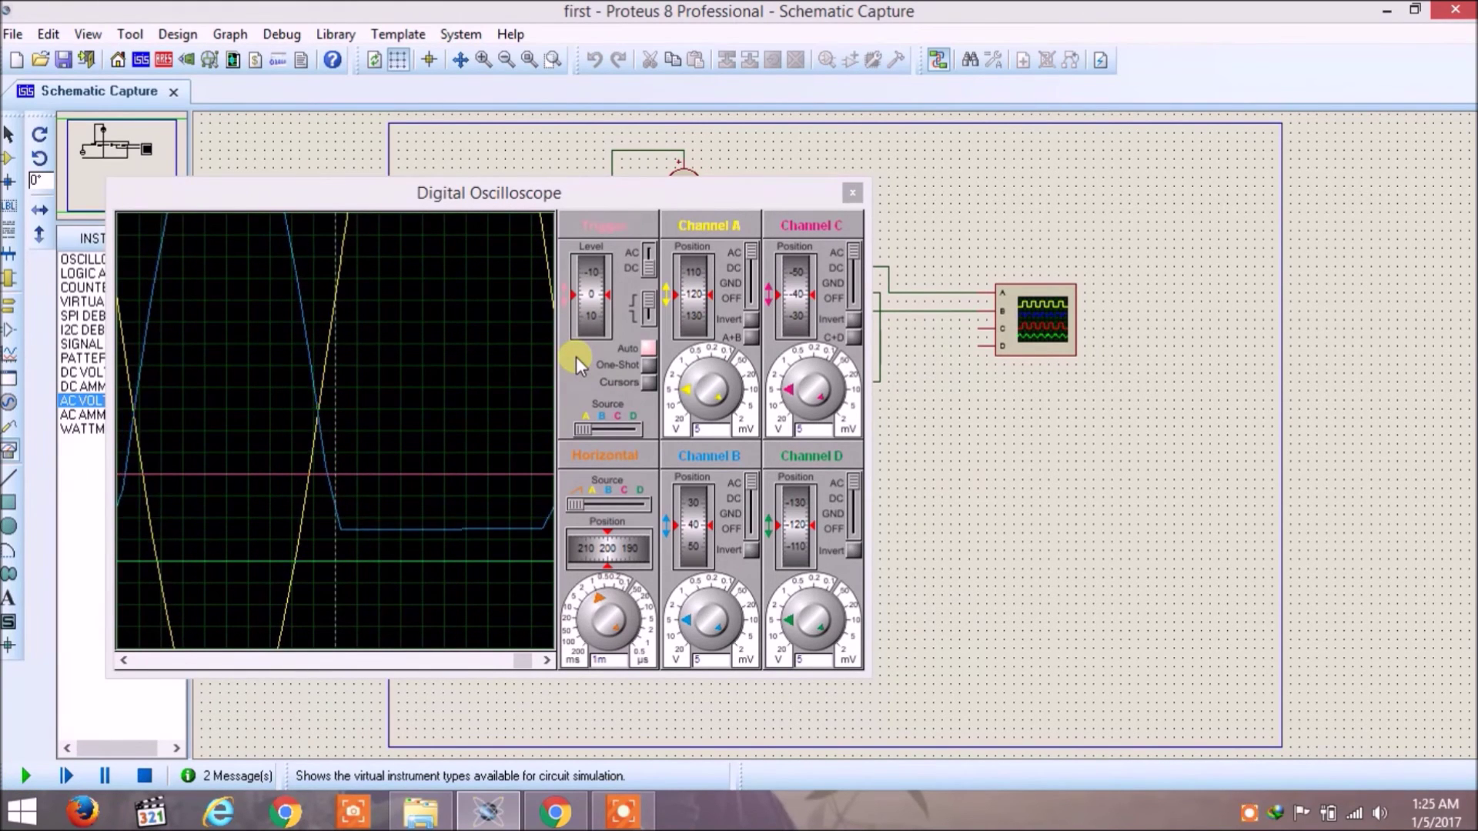
pyautogui.click(685, 389)
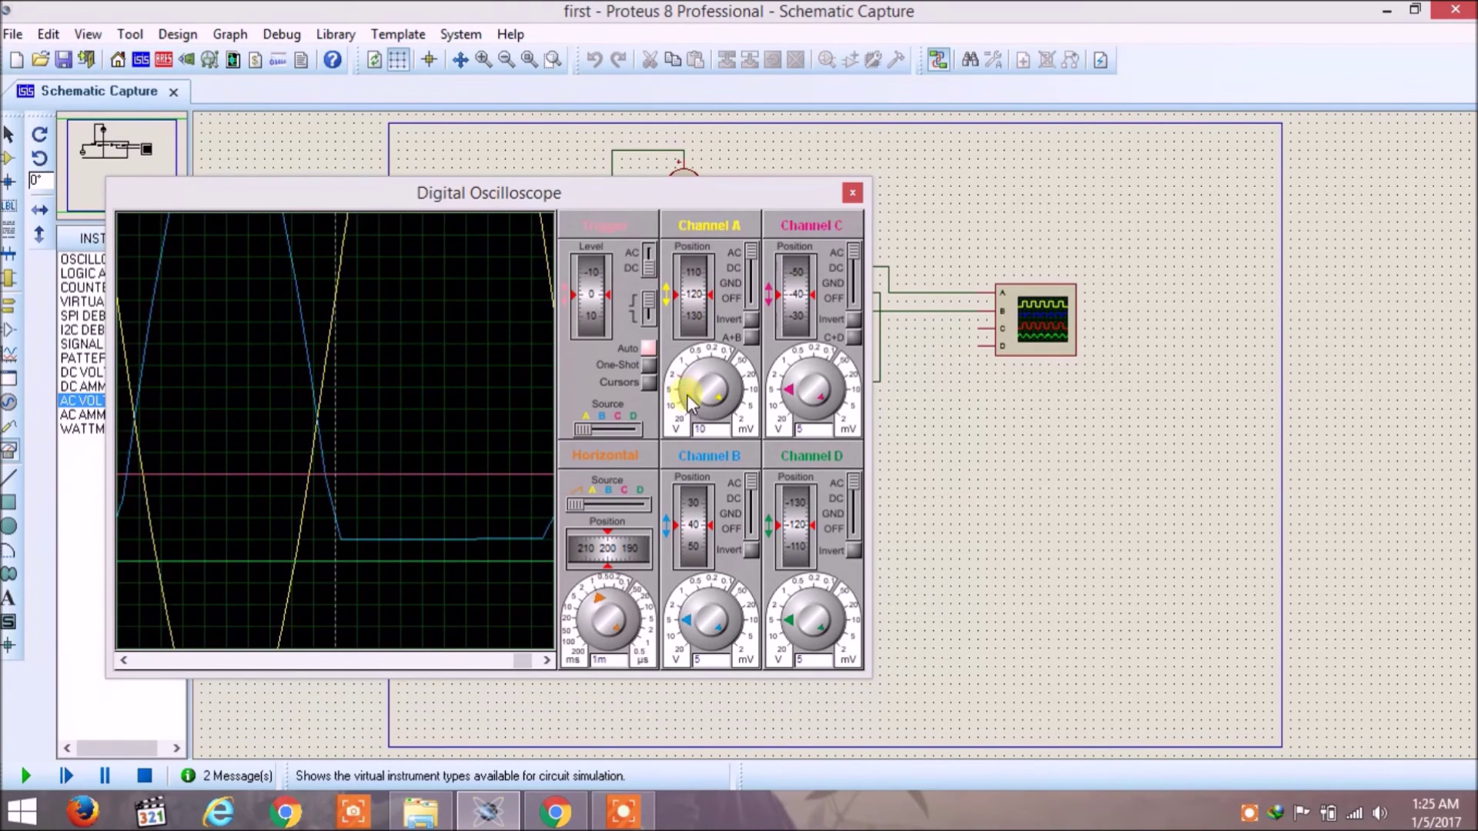
pyautogui.click(688, 398)
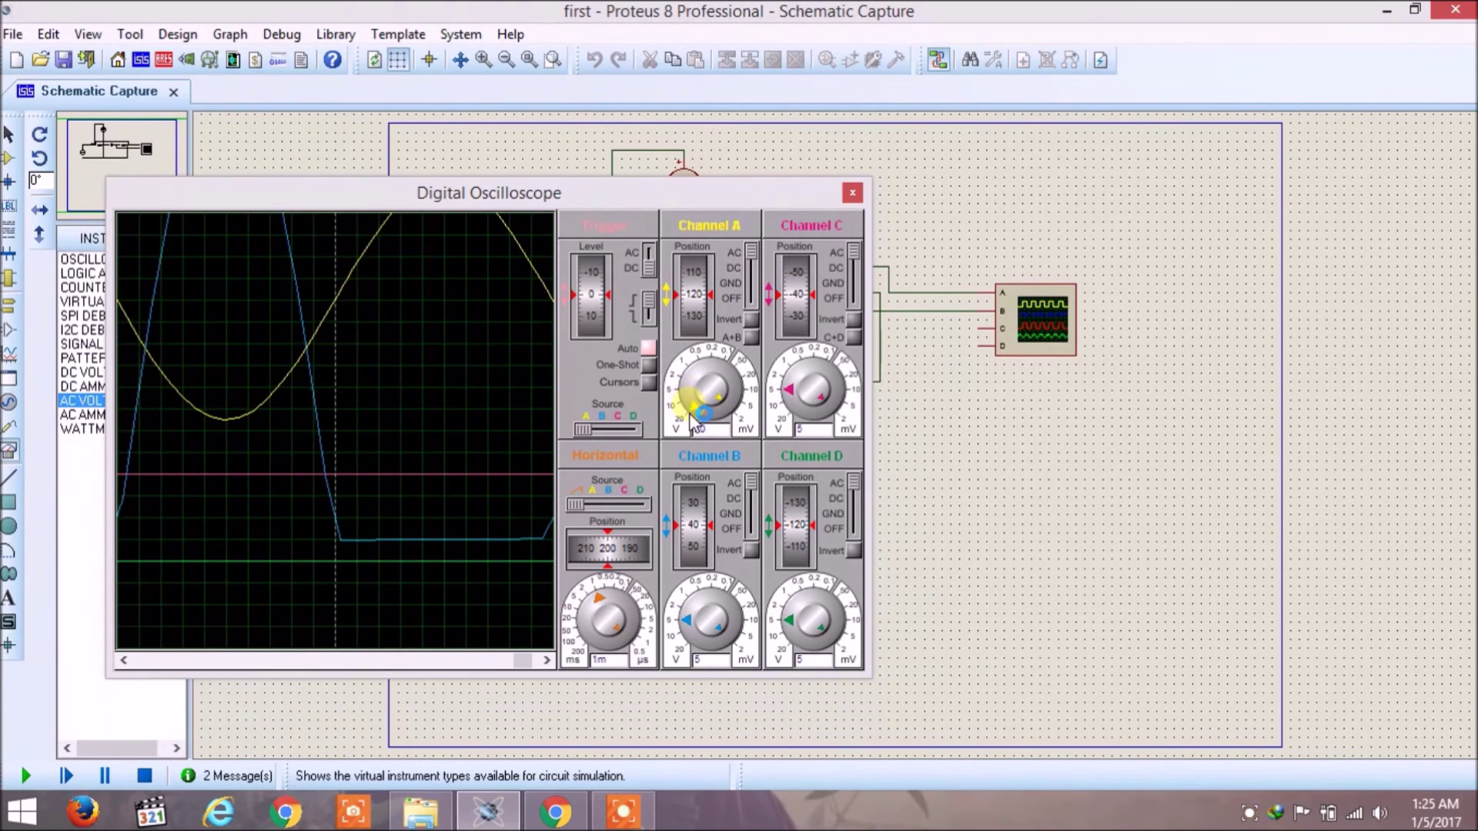
pyautogui.click(684, 368)
pyautogui.scroll(2, 711, 298)
pyautogui.scroll(3, 708, 299)
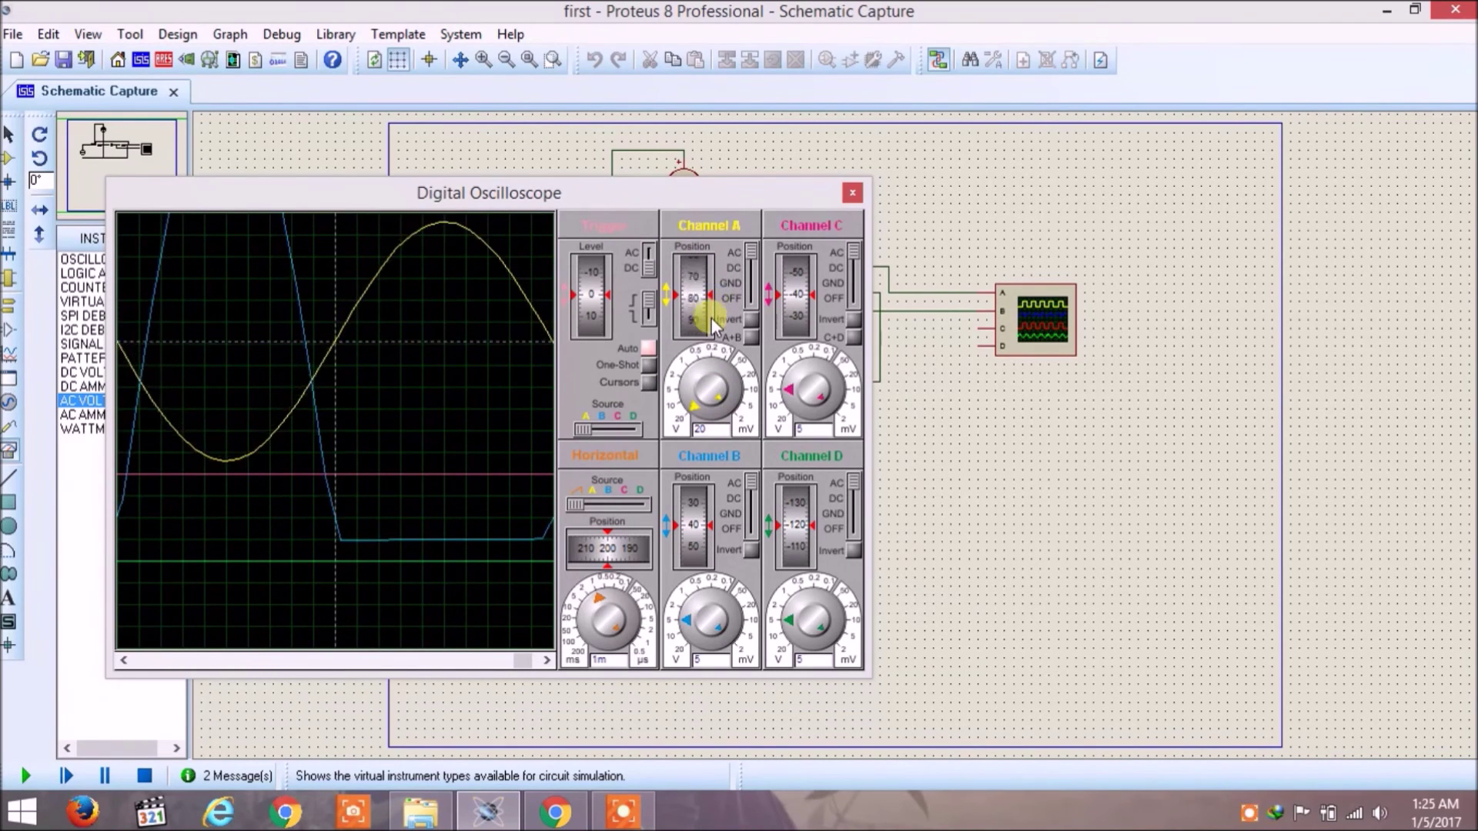
# Step: Set the timebase to 5m and channel B scale to 10, repositioning the output trace
pyautogui.click(594, 608)
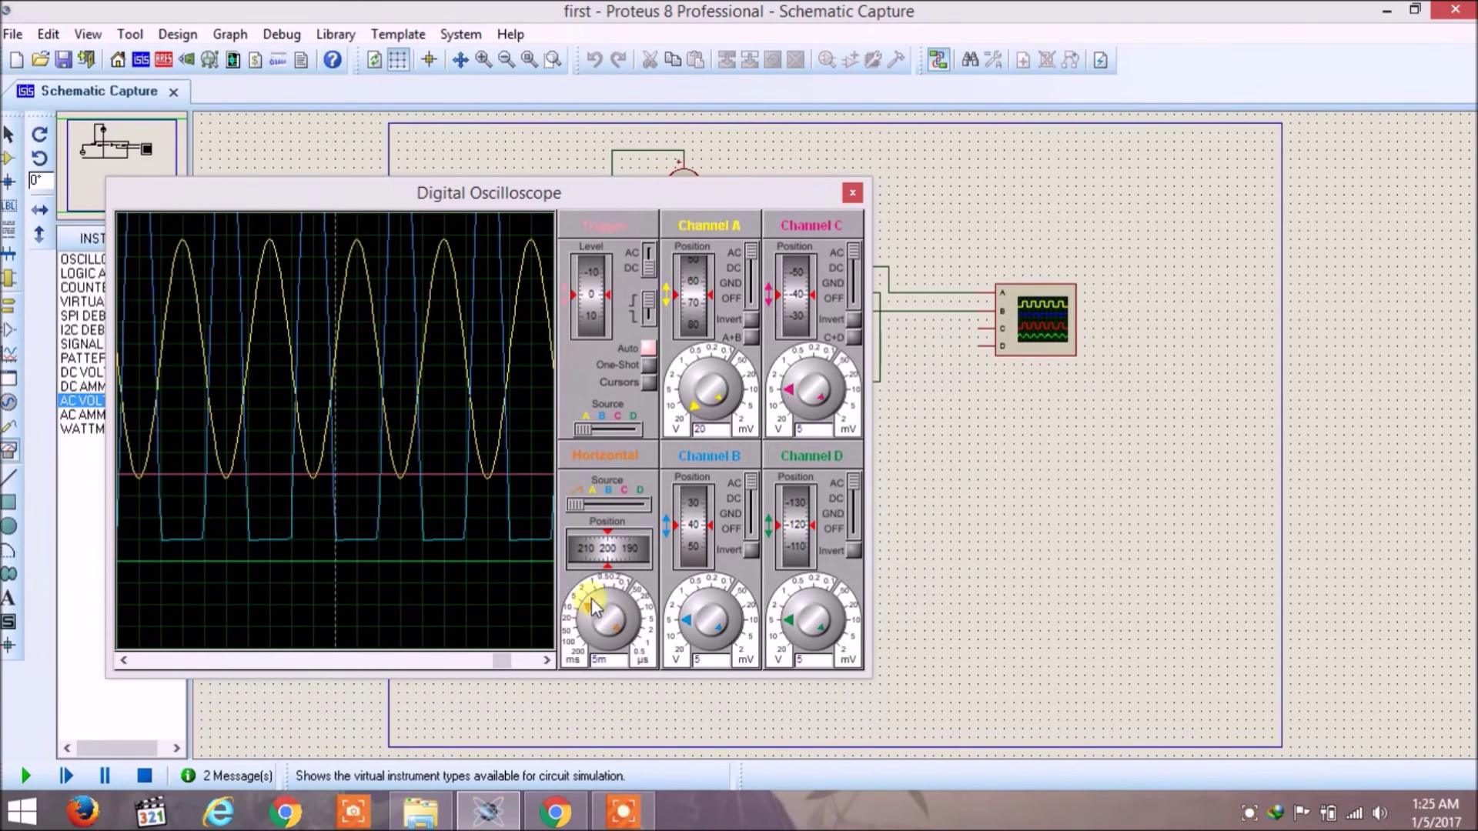
pyautogui.click(687, 627)
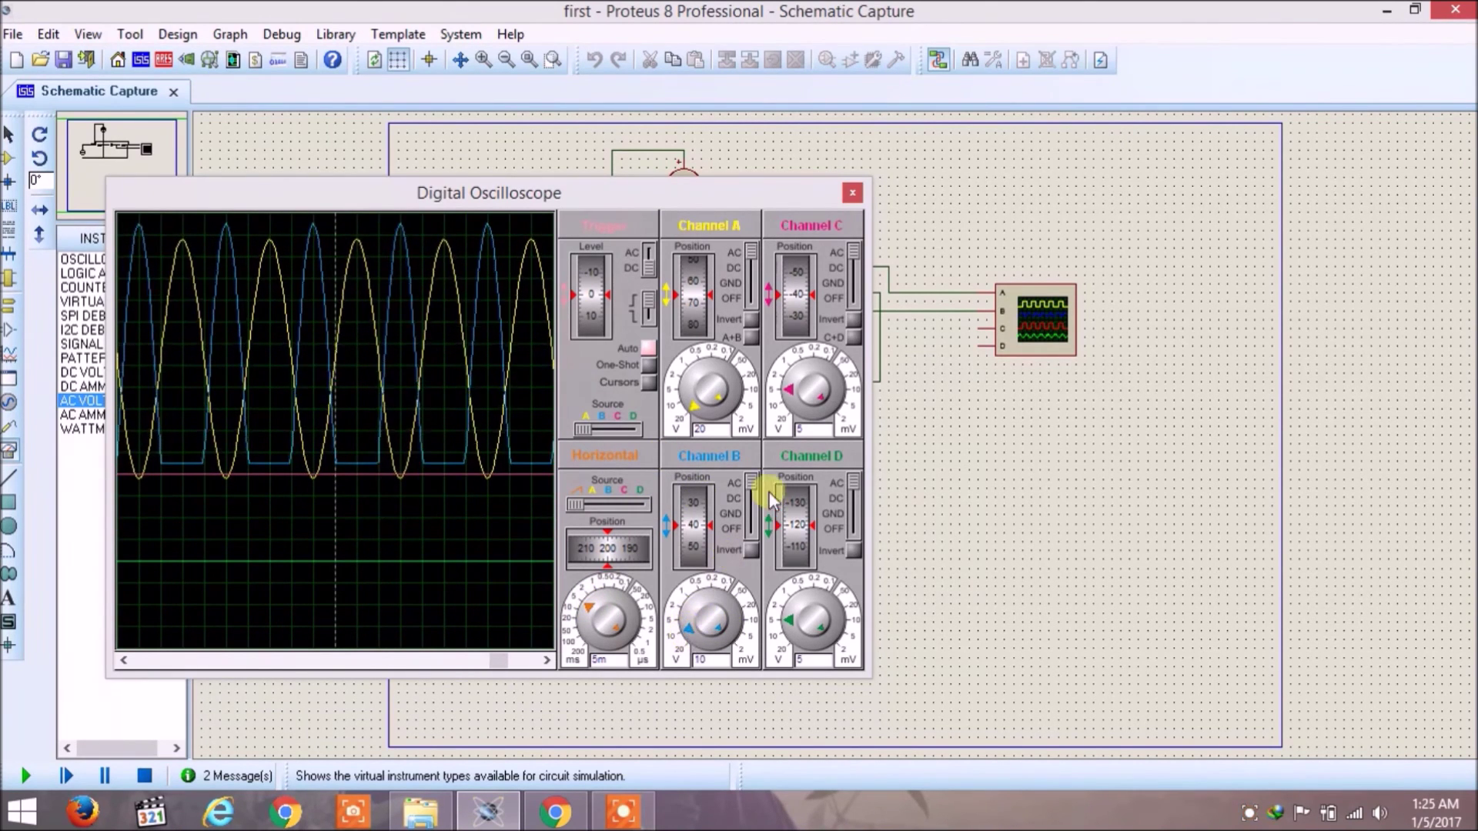
pyautogui.moveTo(712, 524)
pyautogui.mouseDown()
pyautogui.moveTo(714, 599)
pyautogui.moveTo(683, 614)
pyautogui.moveTo(700, 647)
pyautogui.mouseUp()
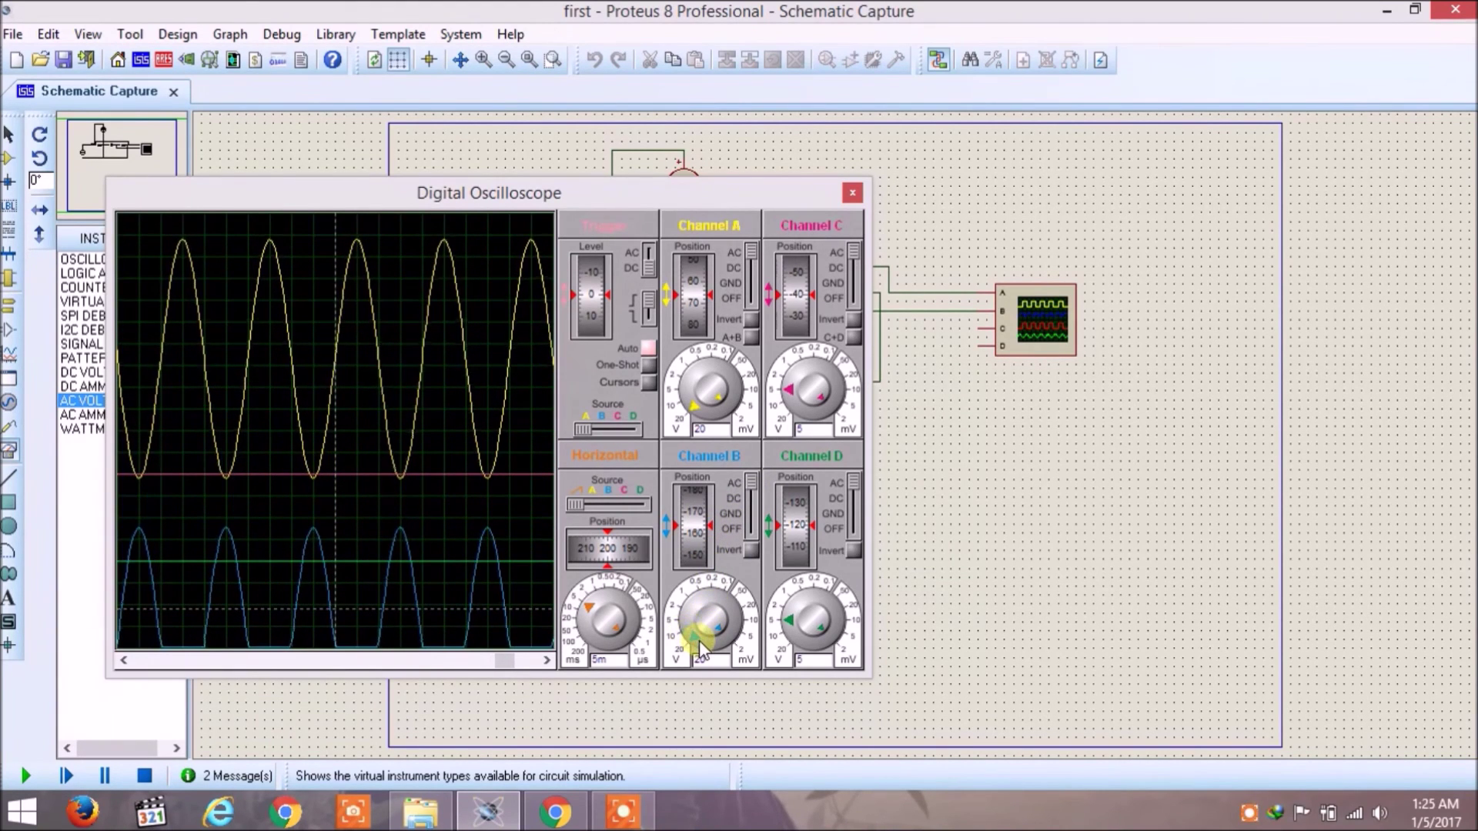
pyautogui.moveTo(710, 524); pyautogui.dragTo(708, 514)
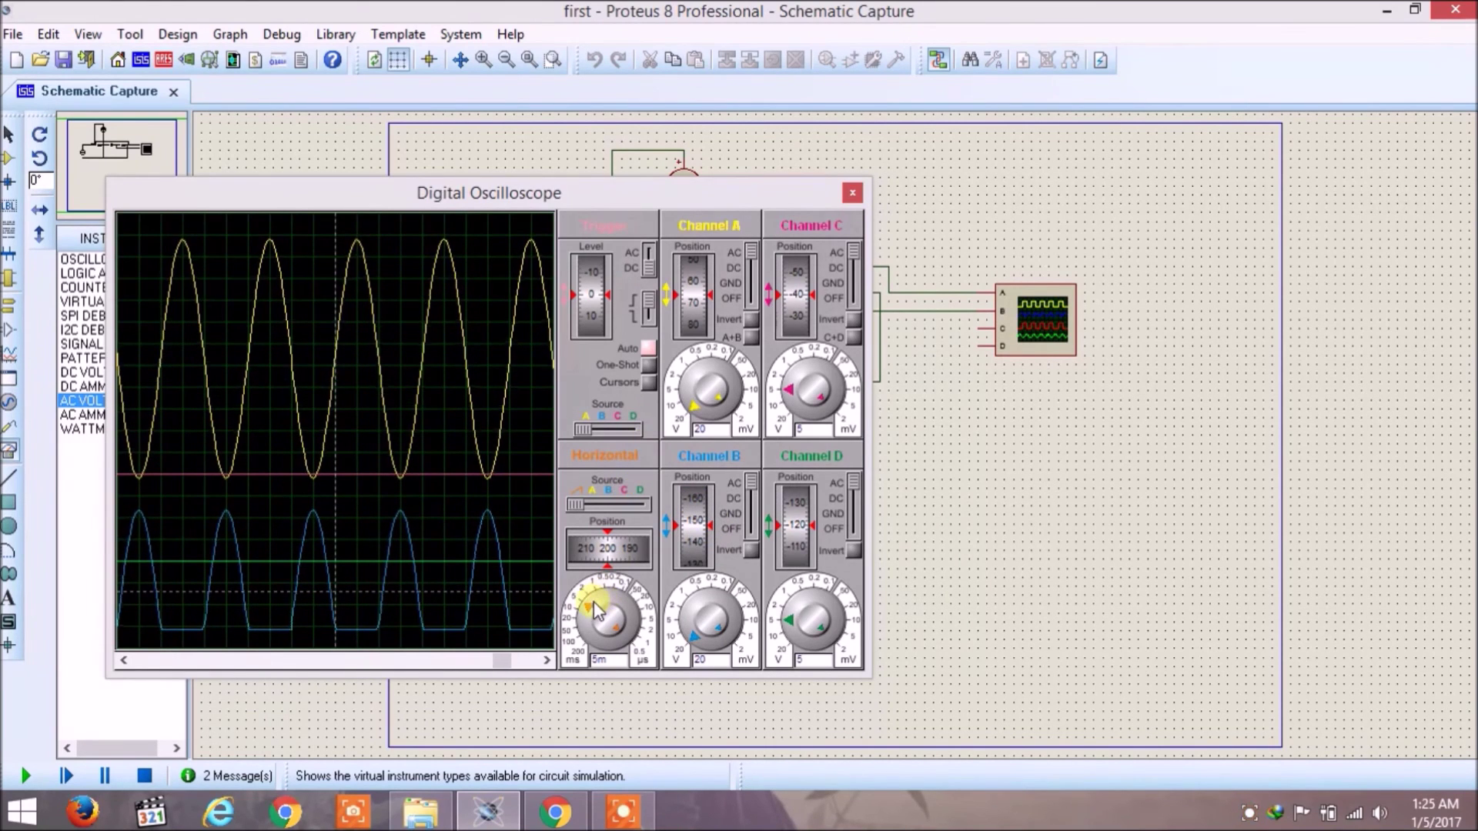
pyautogui.moveTo(597, 612); pyautogui.dragTo(592, 612)
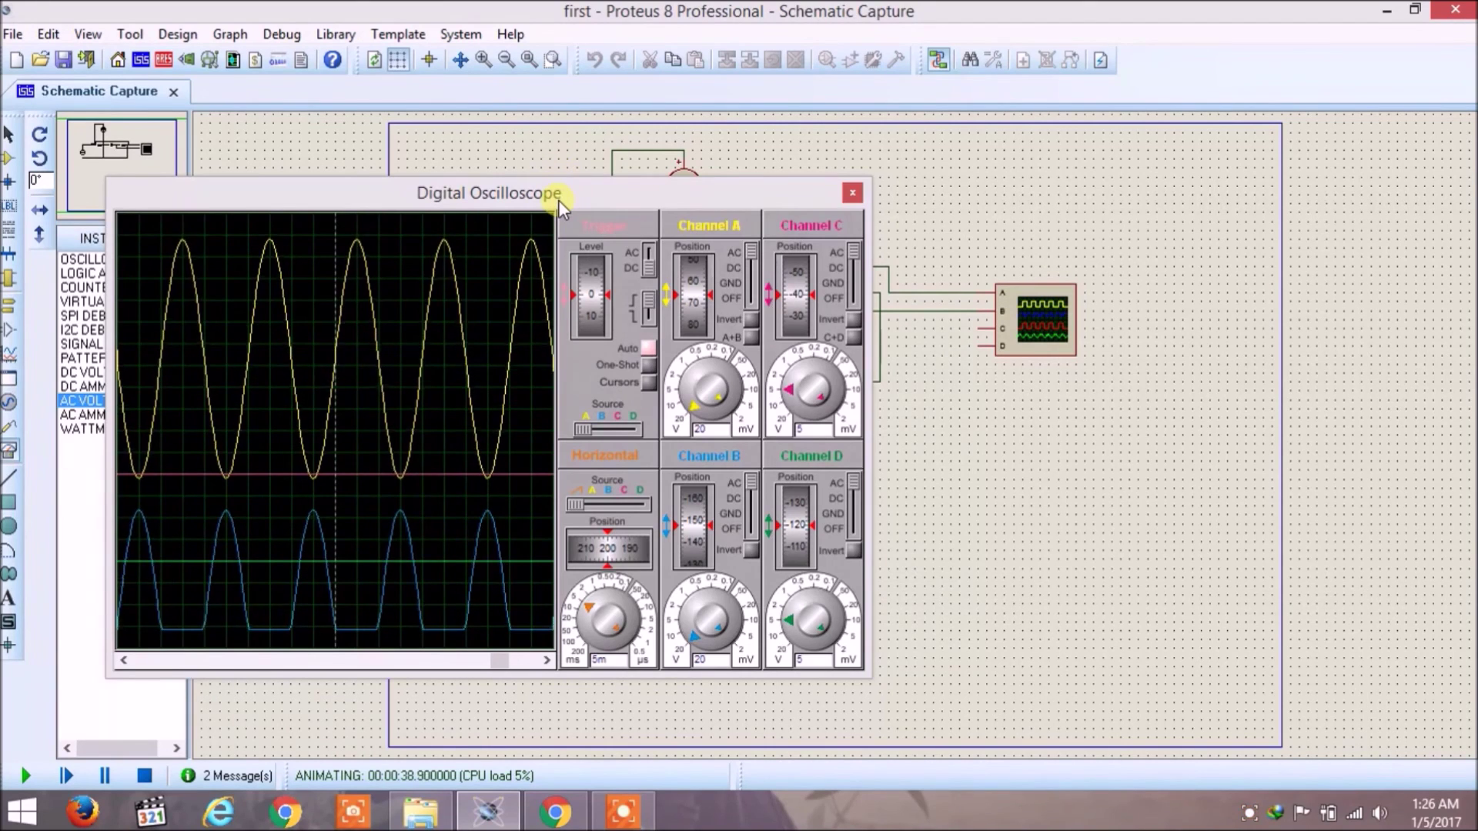
# Step: Move the Digital Oscilloscope window to the lower right, off the schematic
pyautogui.moveTo(557, 200); pyautogui.dragTo(877, 408)
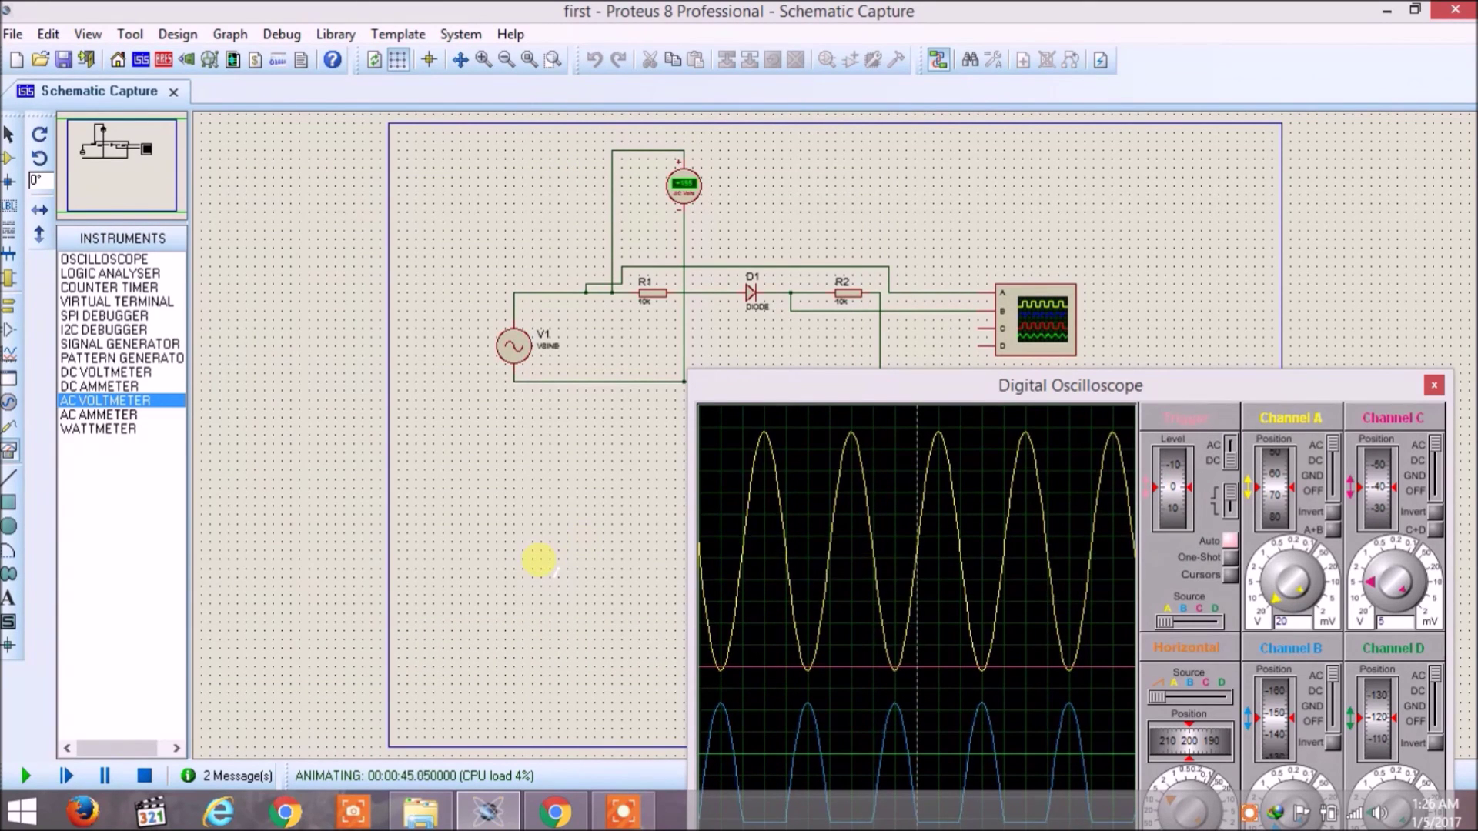